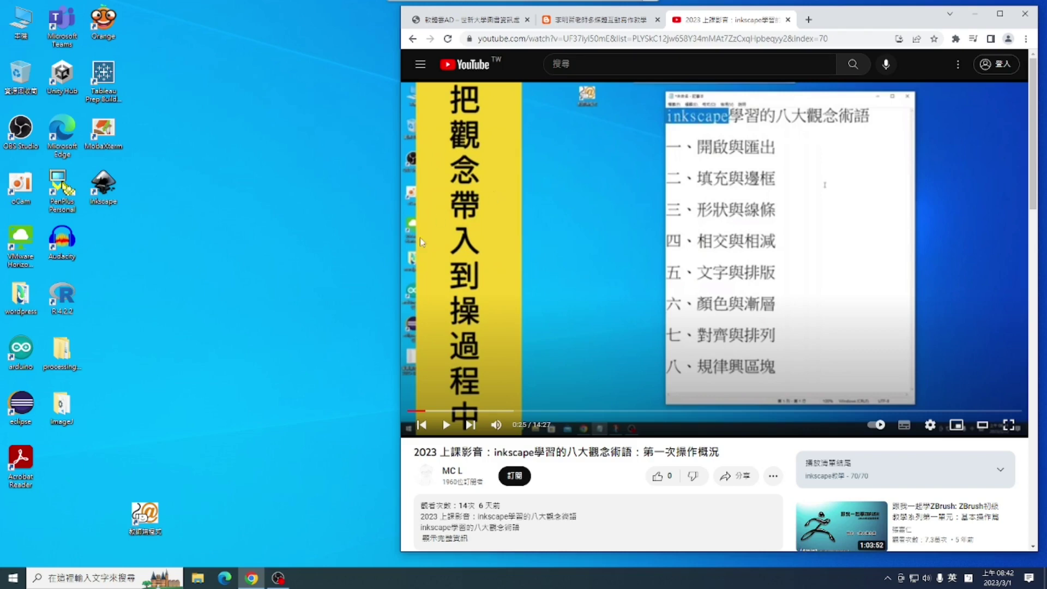
left_click(278, 579)
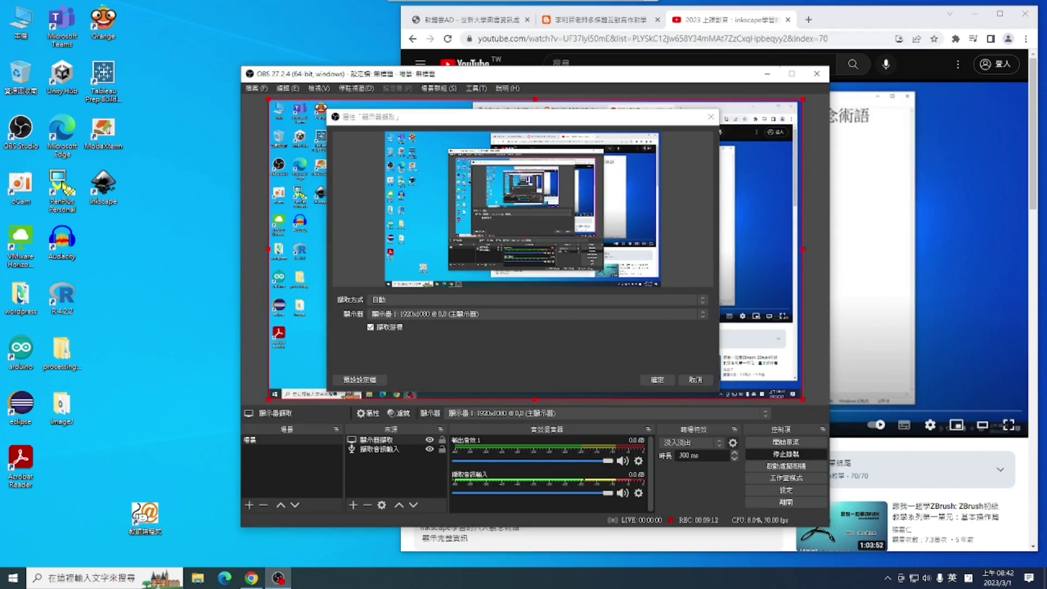
left_click(767, 75)
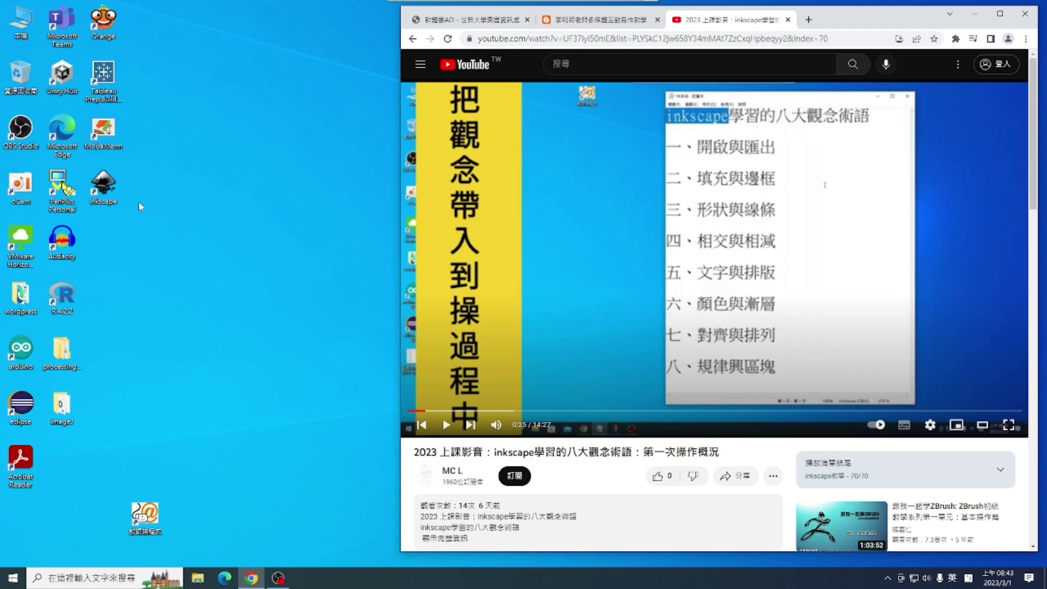
Launch Inkscape and start a new 1920×1080 document from the Video HD 1080p template.
left_click(105, 185)
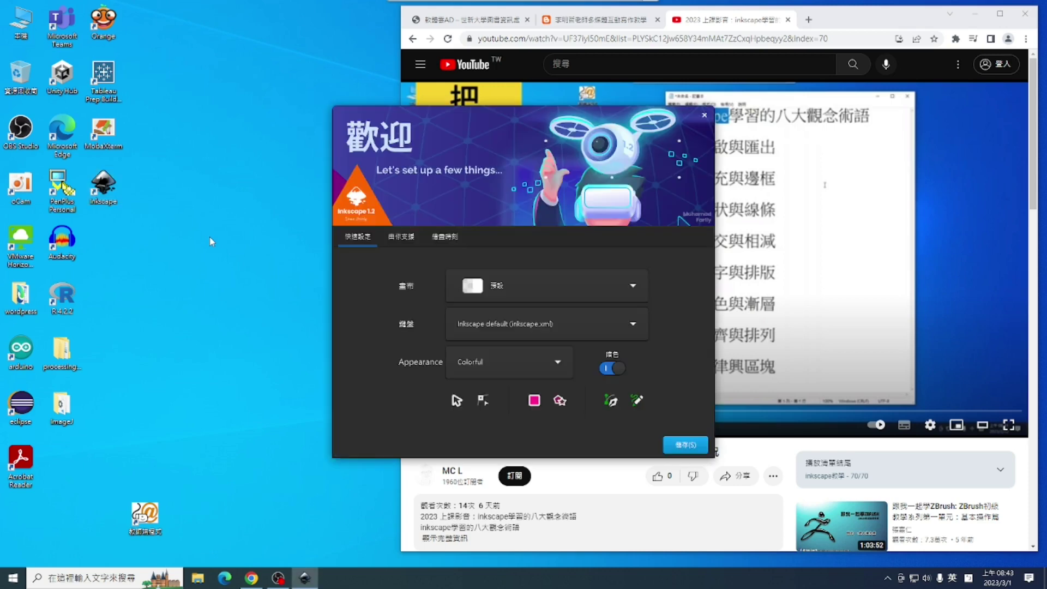
left_click(690, 448)
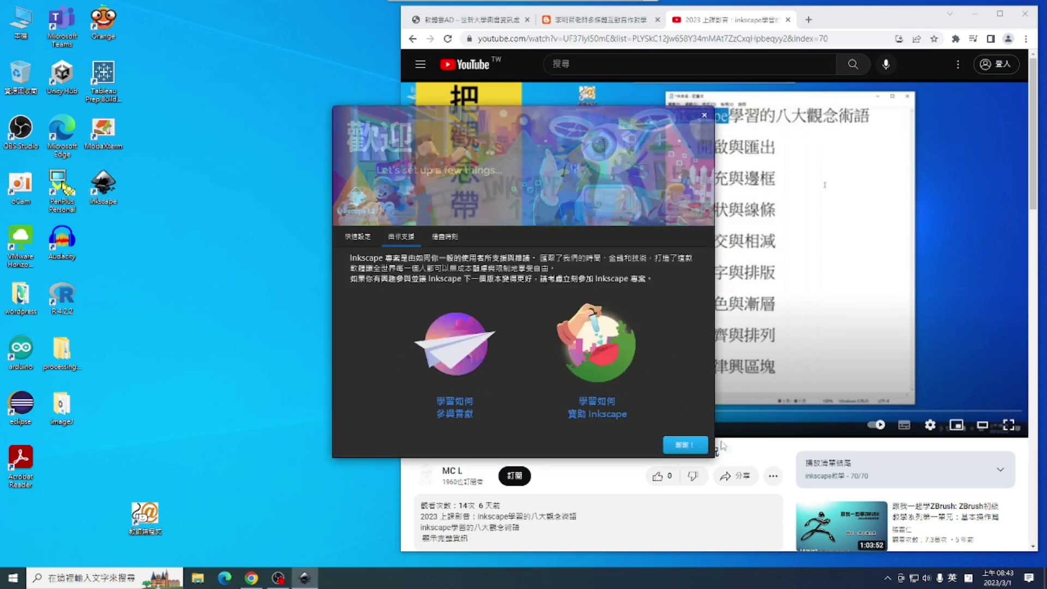
left_click(688, 444)
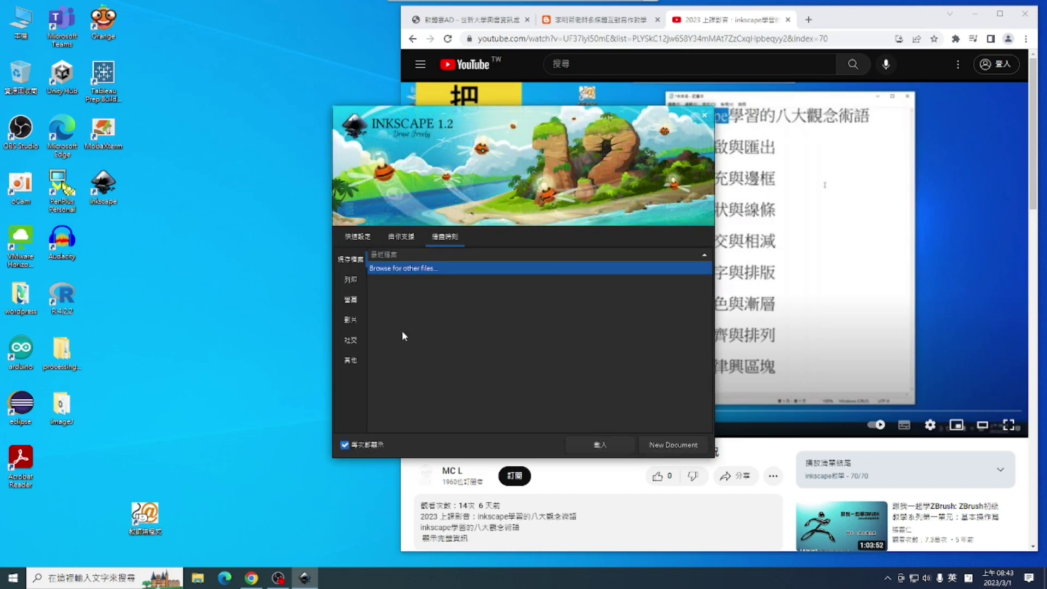
left_click(350, 320)
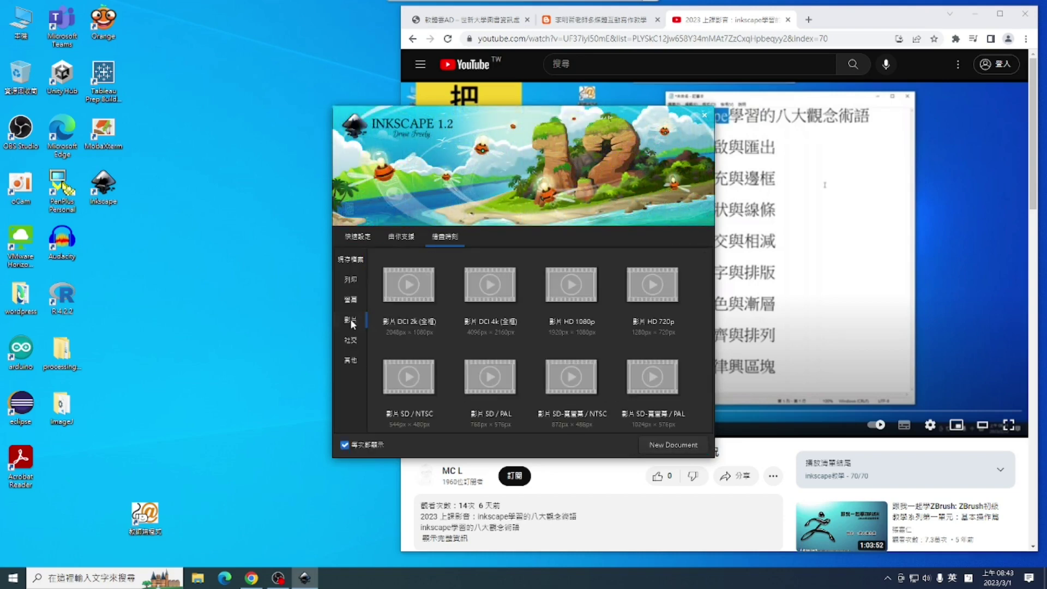
double_click(553, 292)
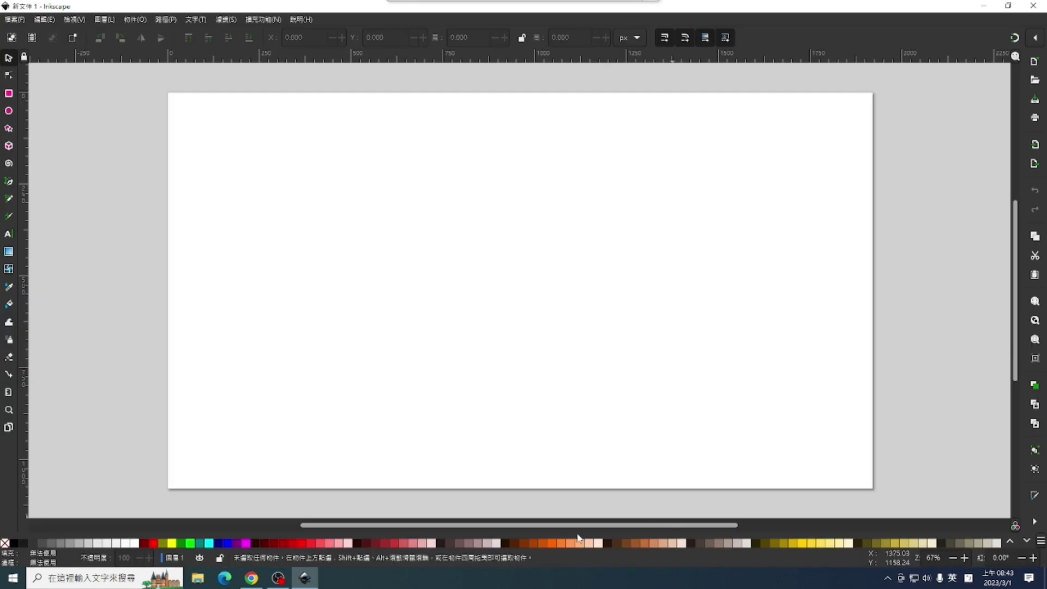
Minimize the browser and draw a circle in the page's upper left.
left_click(252, 579)
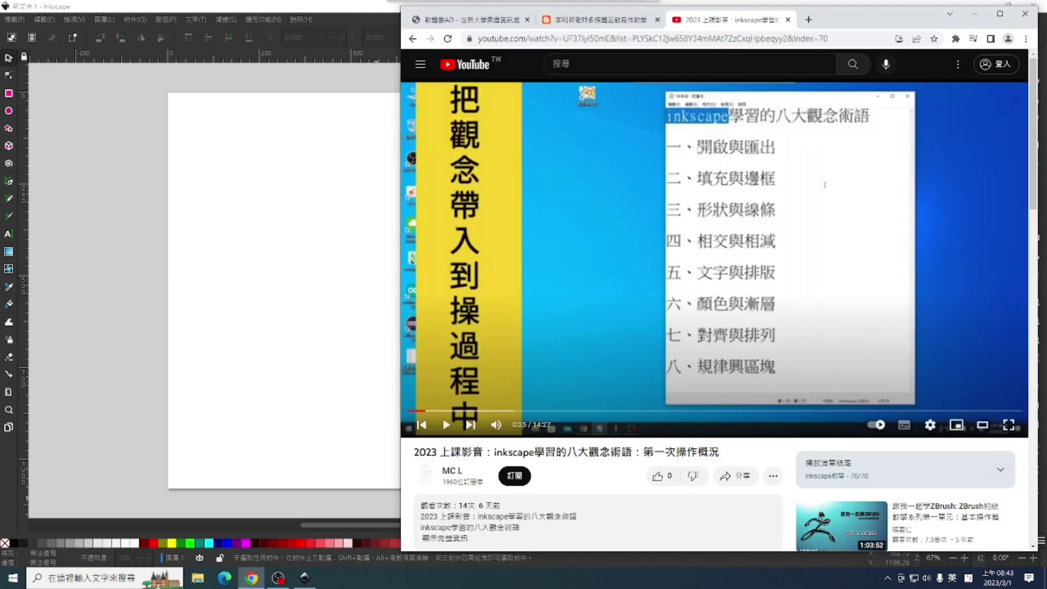
left_click(975, 13)
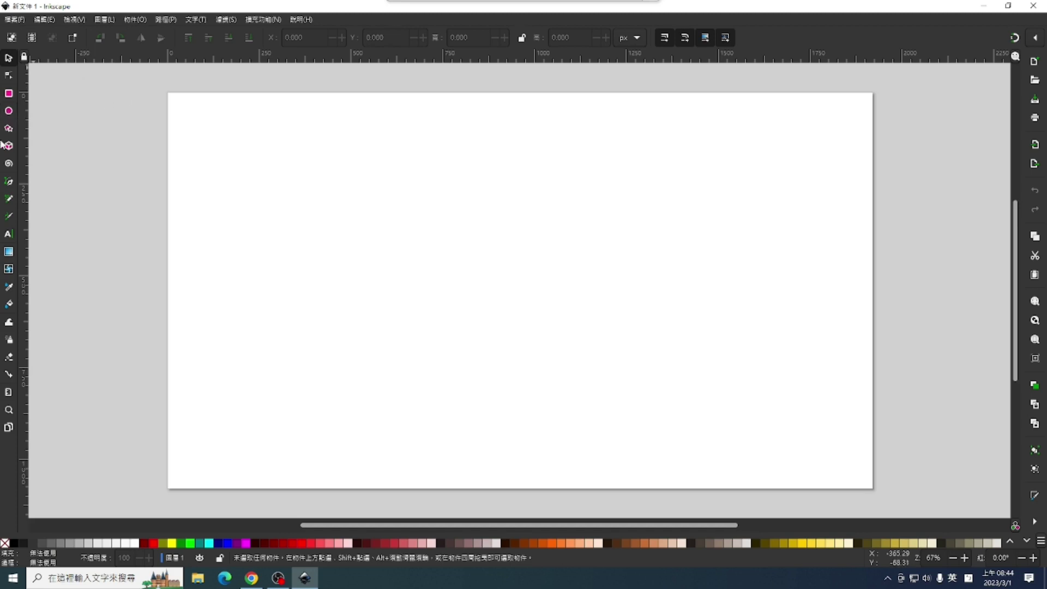
left_click(9, 111)
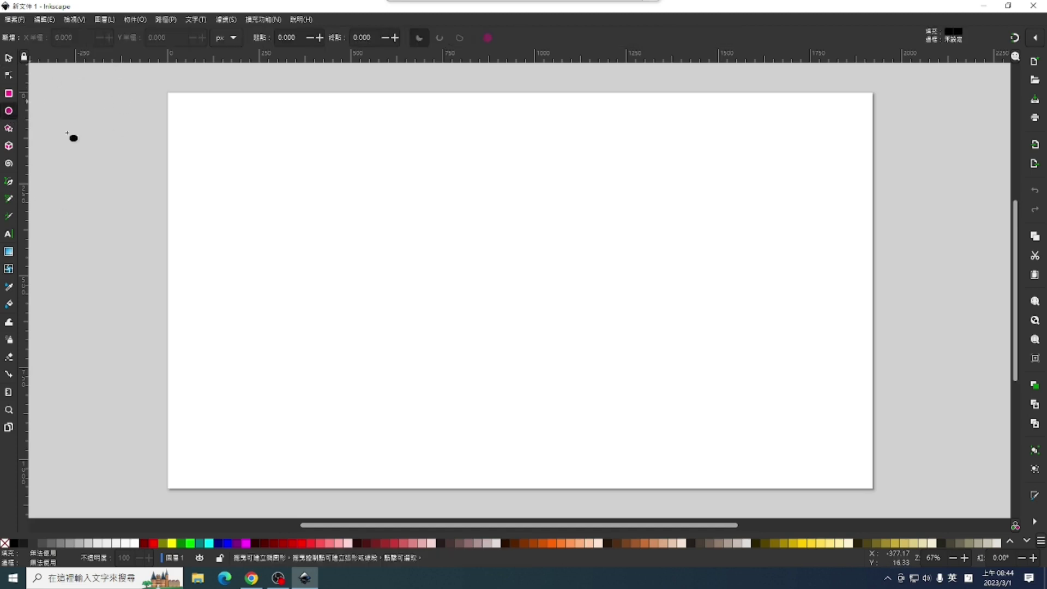
left_click_drag(235, 158, 350, 273)
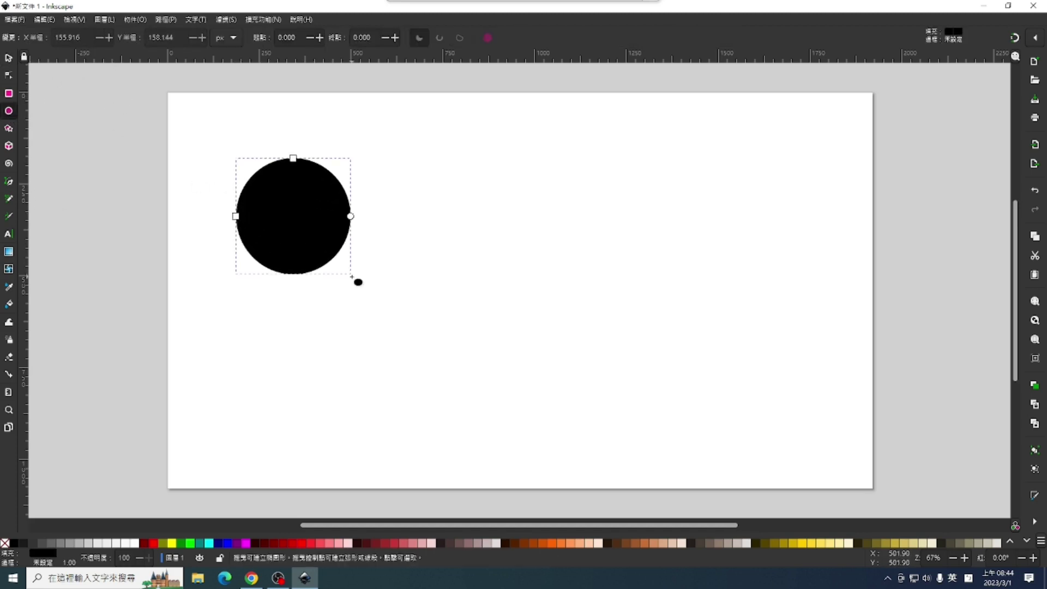
Draw a large rectangle to the circle's right and a spiral below the circle.
left_click(9, 94)
mouse_move(465, 137)
left_mouse_down()
mouse_move(484, 254)
mouse_move(713, 314)
left_mouse_up()
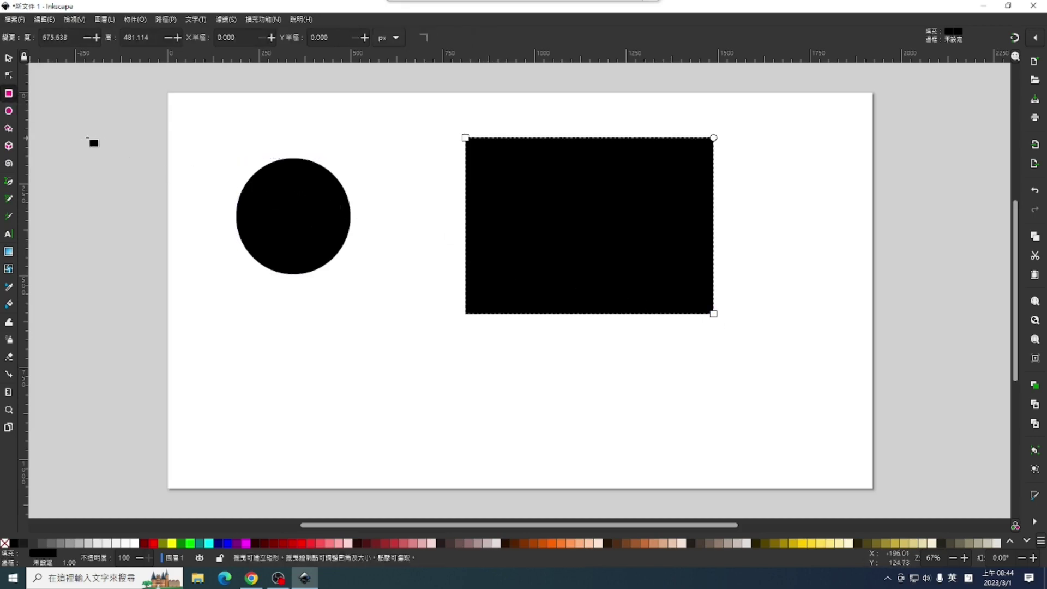
left_click(9, 164)
left_click_drag(348, 340, 427, 403)
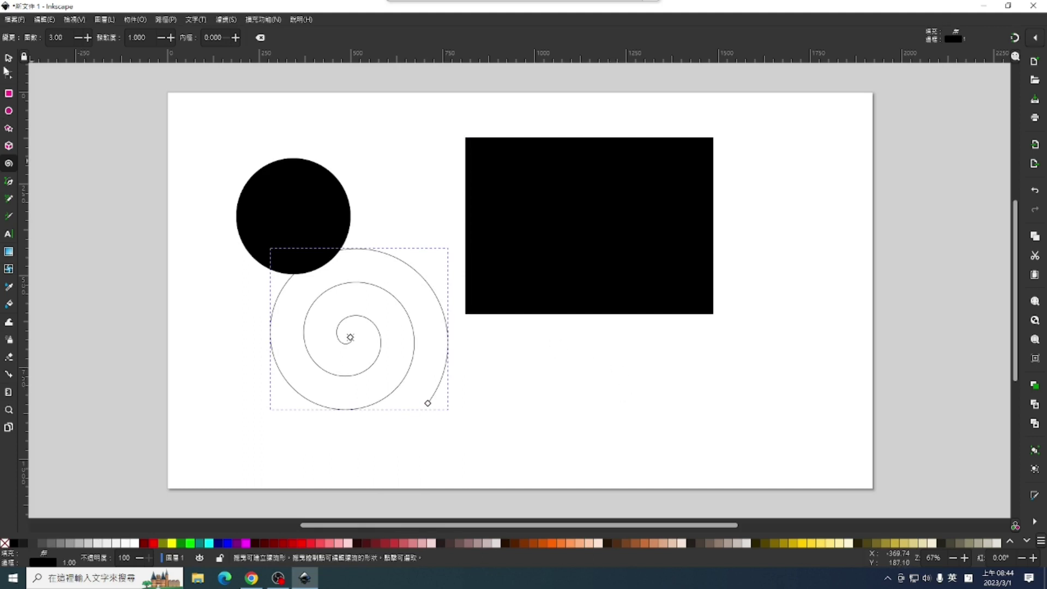
Save the drawing to the Desktop as 圖畫001.svg.
left_click(15, 21)
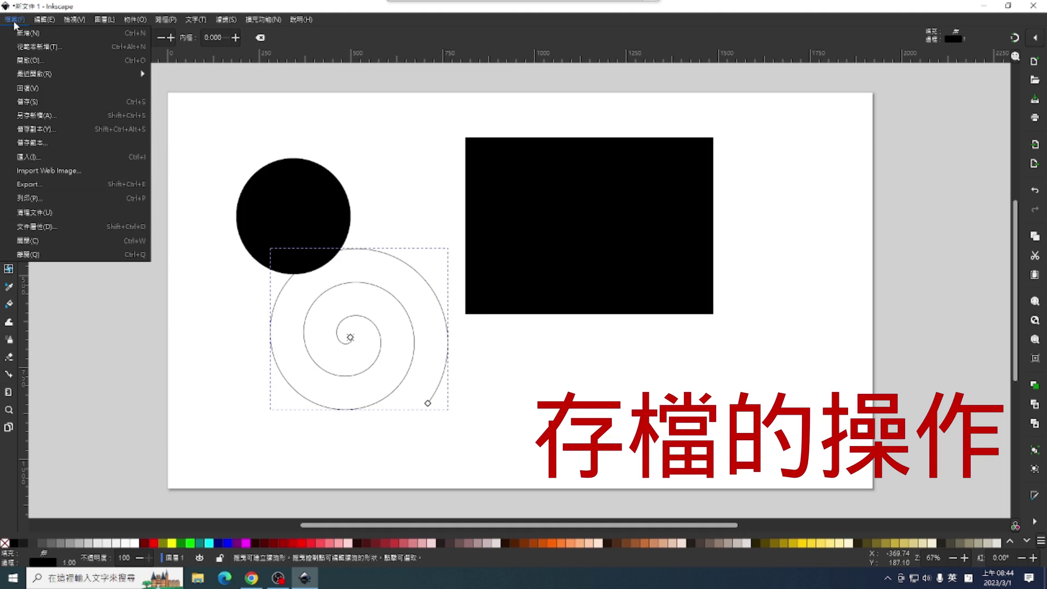
left_click(32, 105)
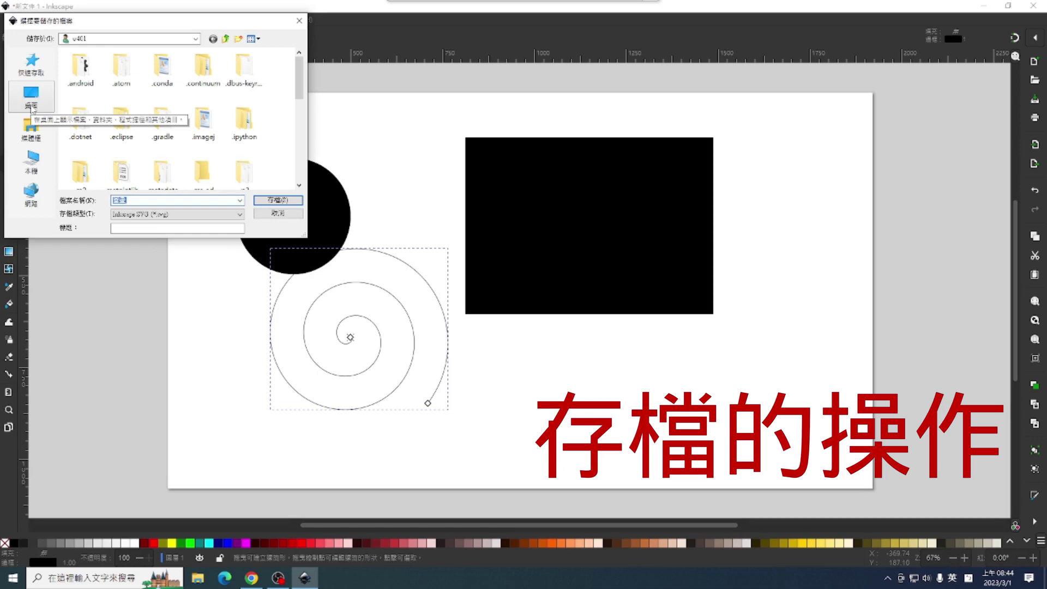
left_click(148, 200)
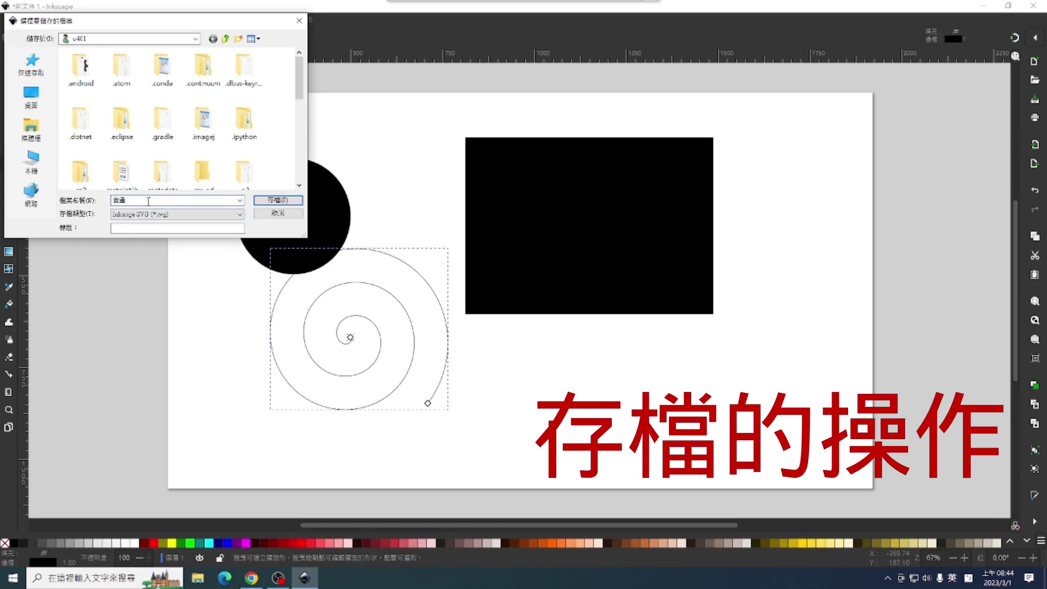
type("(")
type("01")
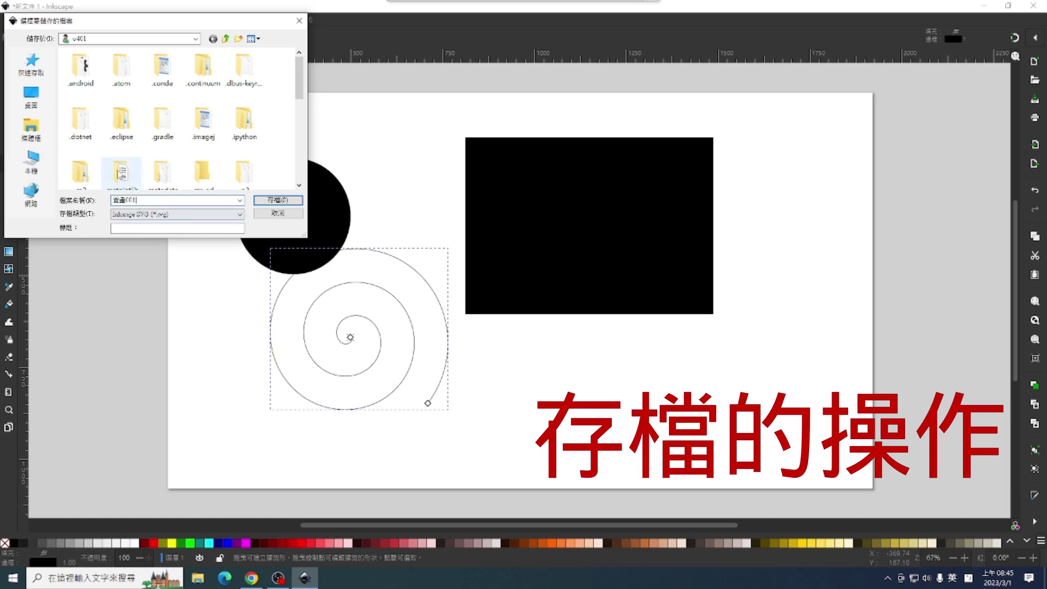
left_click(32, 94)
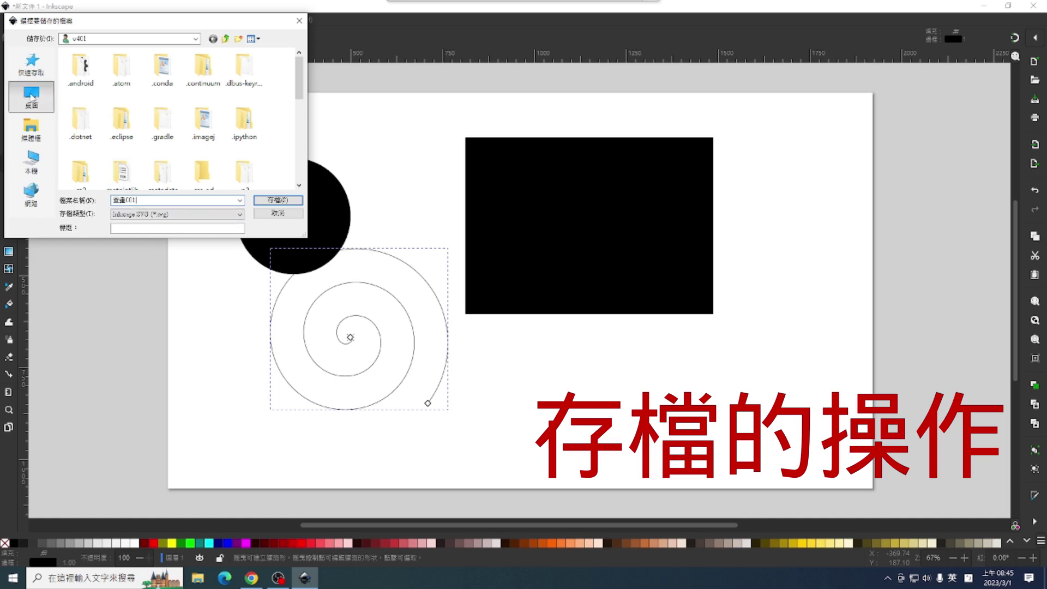
left_click(300, 204)
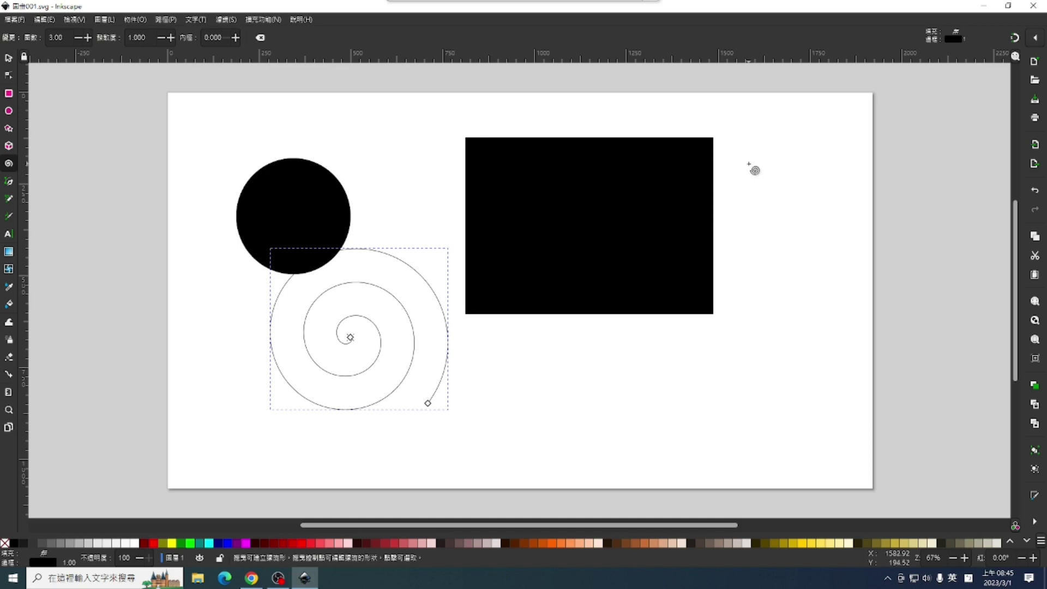
Close Inkscape and bring up the Open with options for the saved 圖畫001 file on the desktop.
left_click(1033, 7)
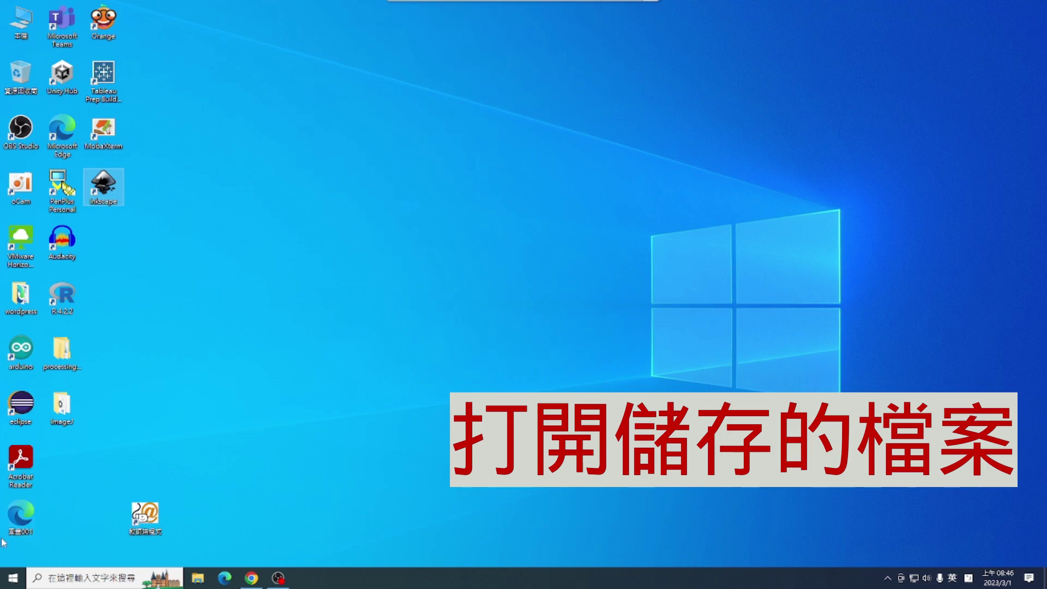
double_click(21, 517)
right_click(26, 516)
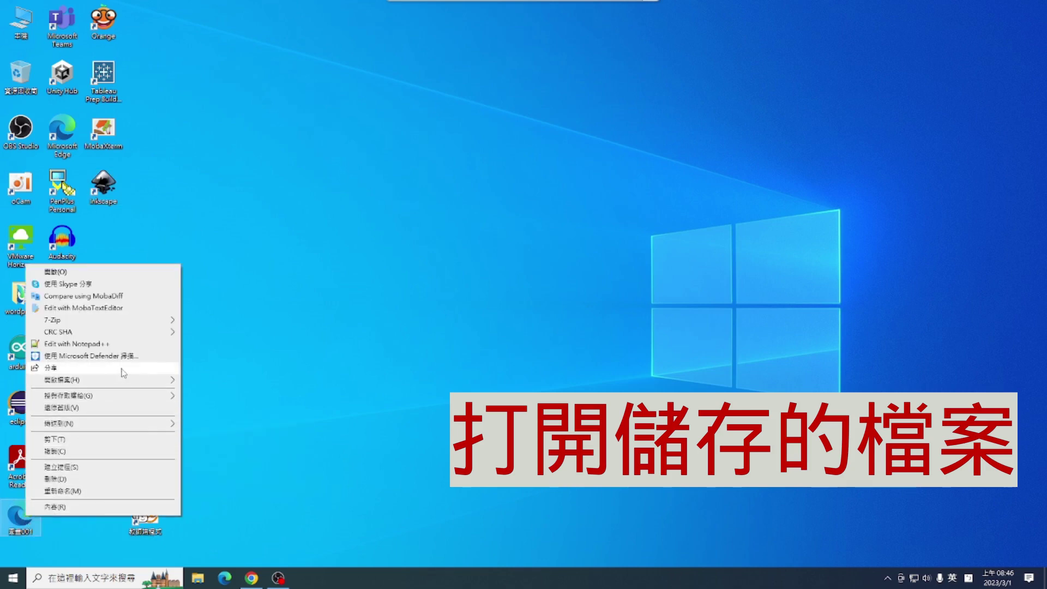
mouse_move(98, 380)
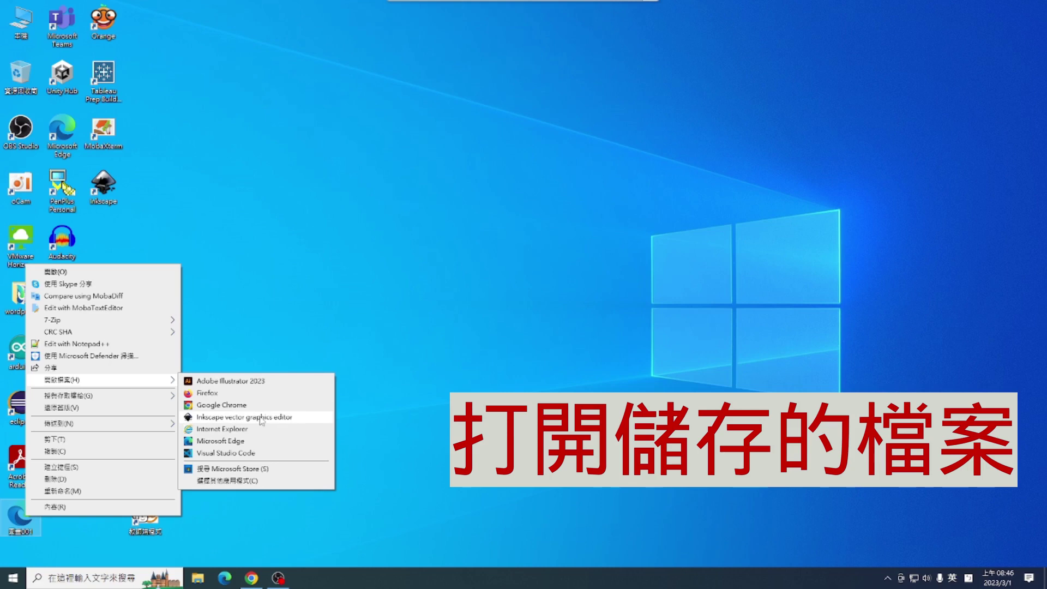
Reopen 圖畫001.svg in Inkscape, then fill the rectangle red and the circle green.
left_click(261, 419)
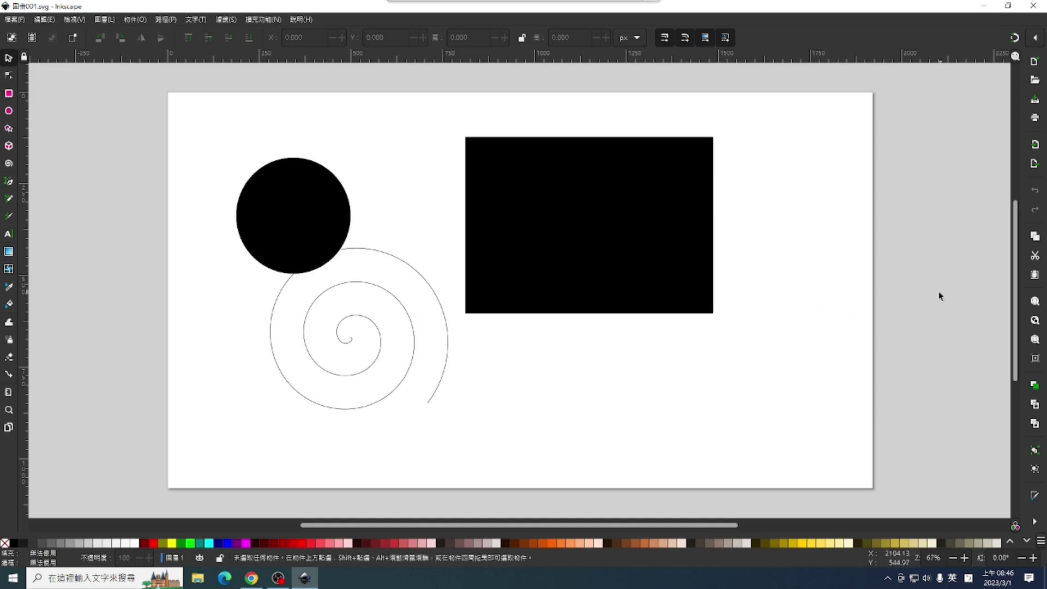
left_click(648, 253)
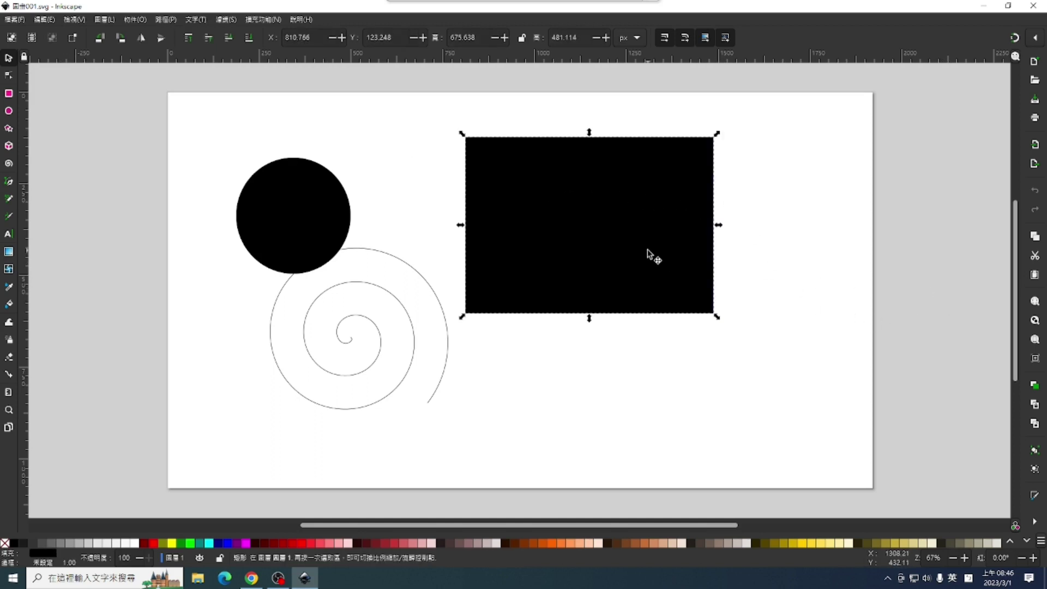
left_click(152, 542)
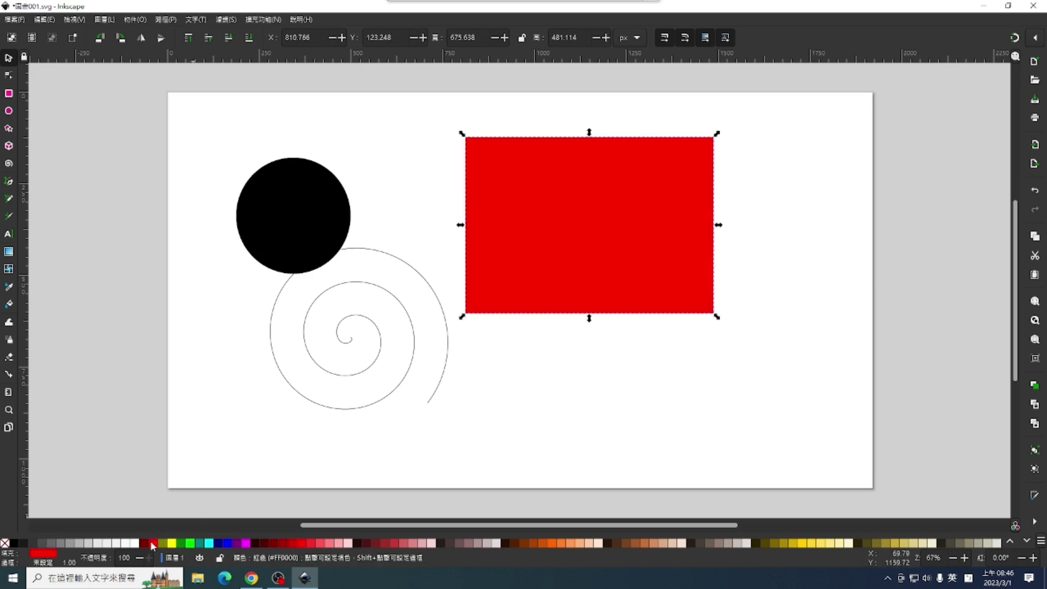
left_click(298, 228)
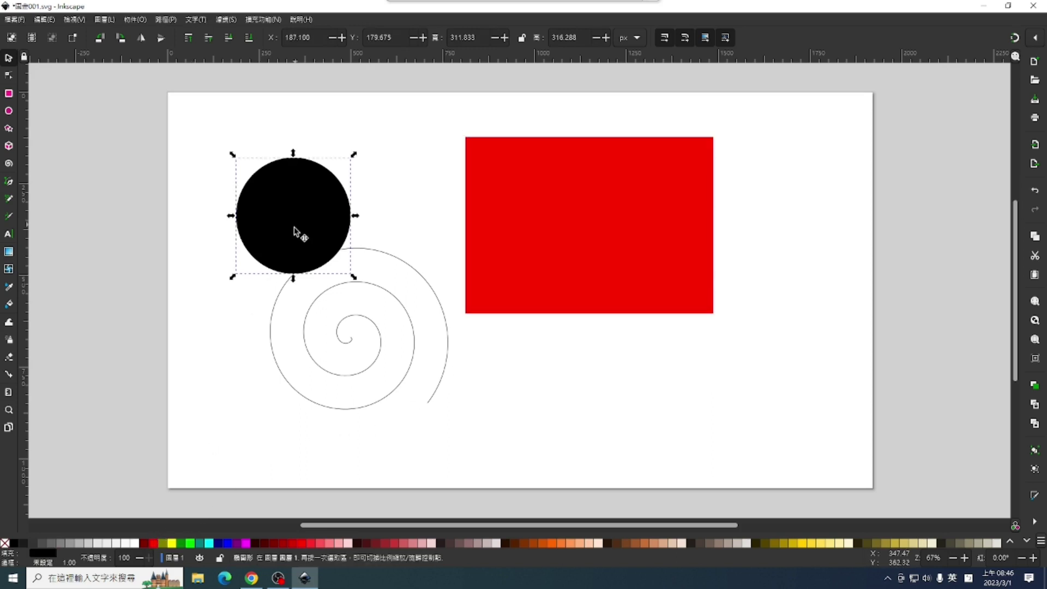
left_click(190, 542)
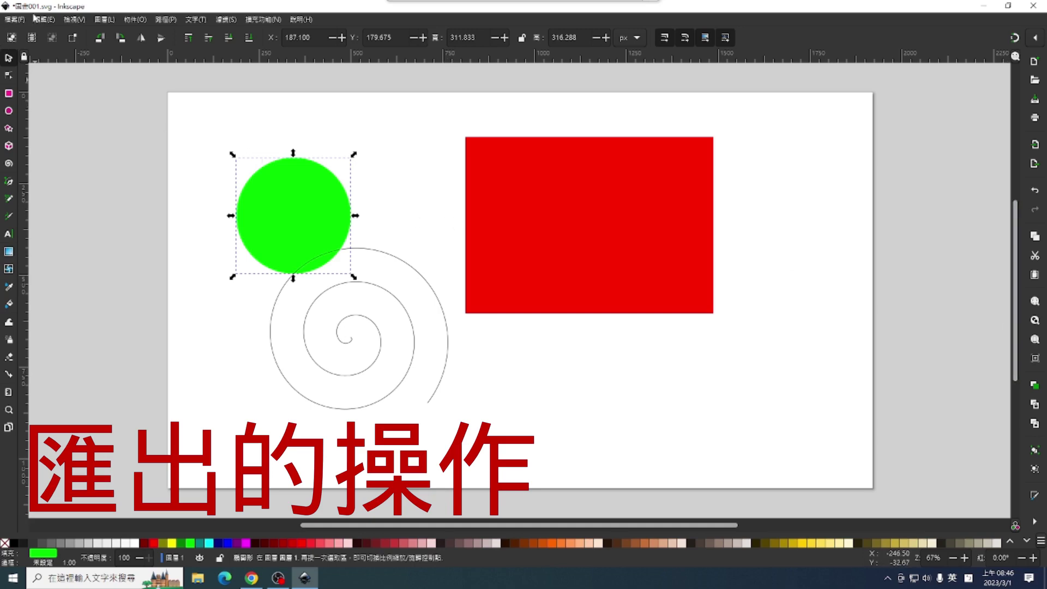
Move the green circle up-left and set the export to just that selection, 312×316 px.
left_click(12, 21)
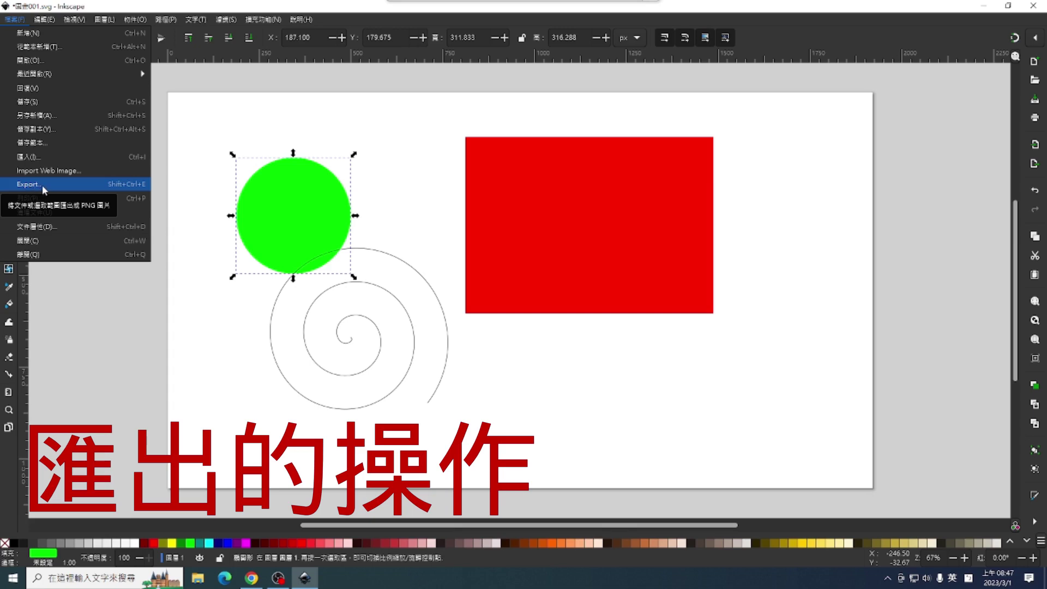
left_click(41, 184)
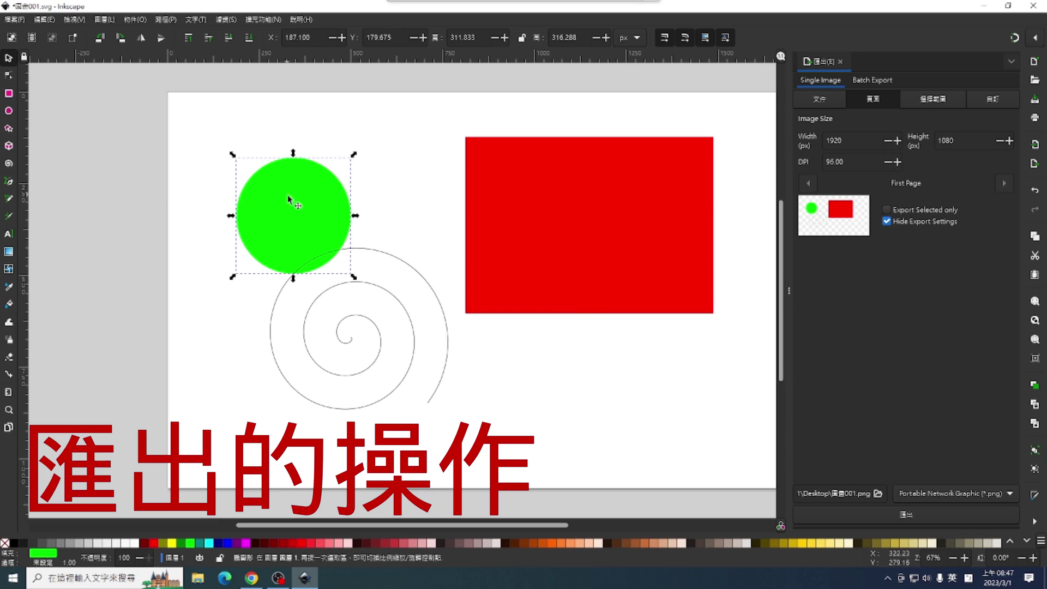
left_click_drag(288, 196, 266, 166)
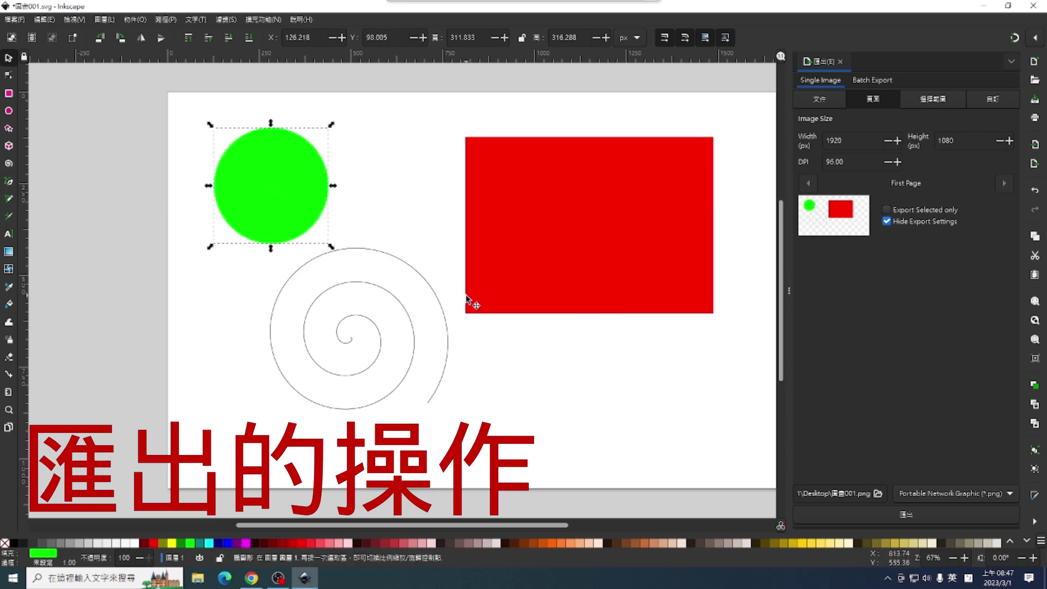
left_click(294, 217)
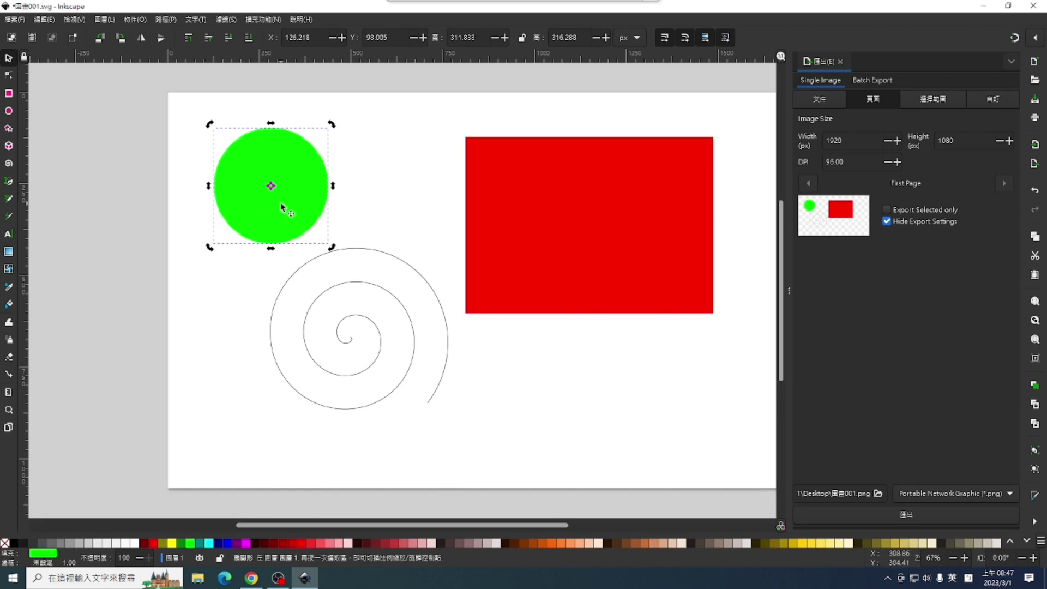
left_click(927, 101)
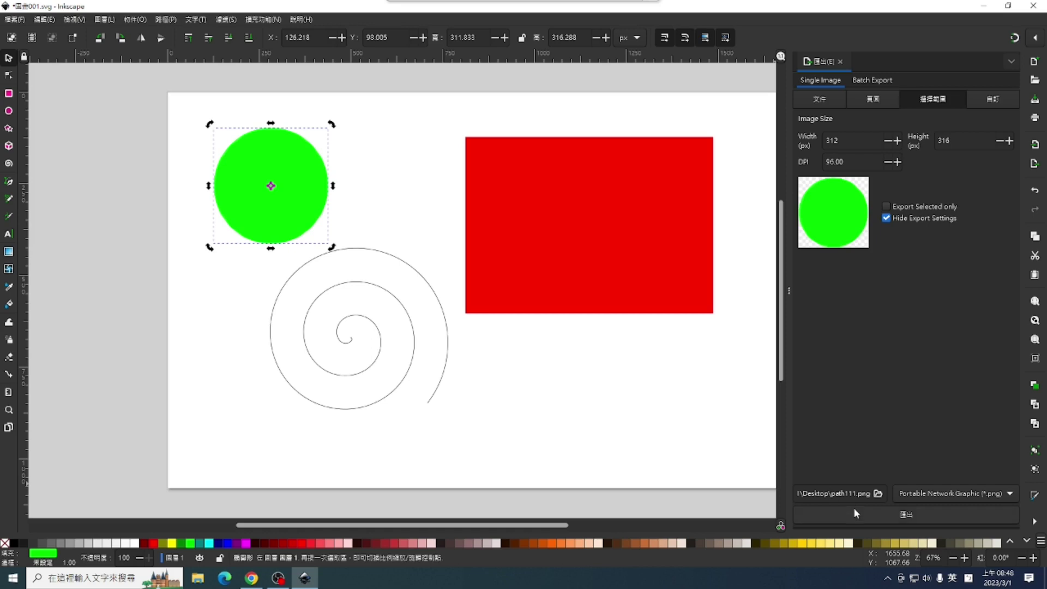
Export the green circle to the Desktop as 001path111.png.
left_click(831, 493)
type("001")
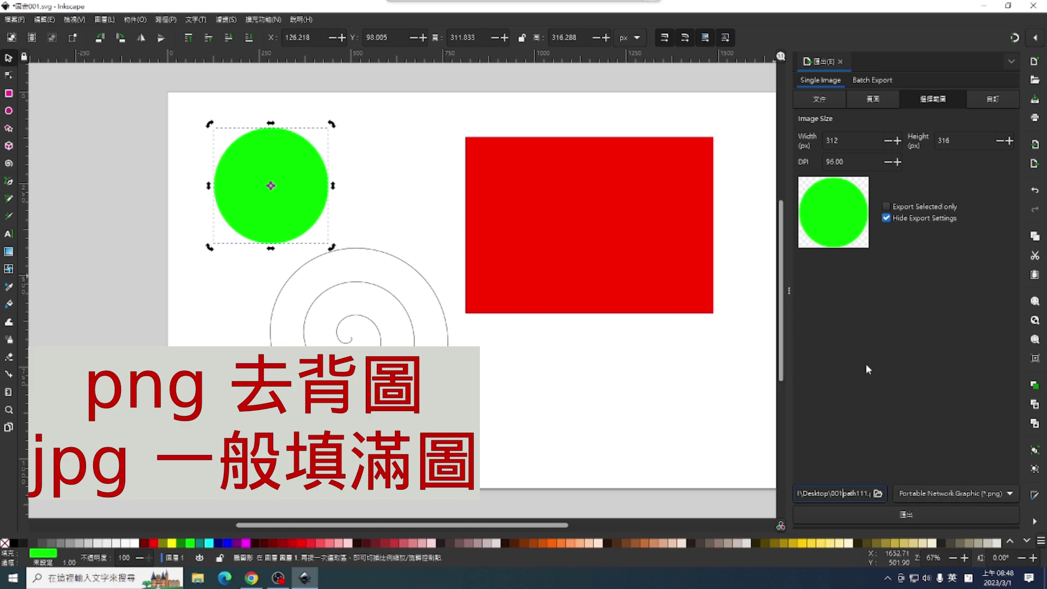
left_click(894, 513)
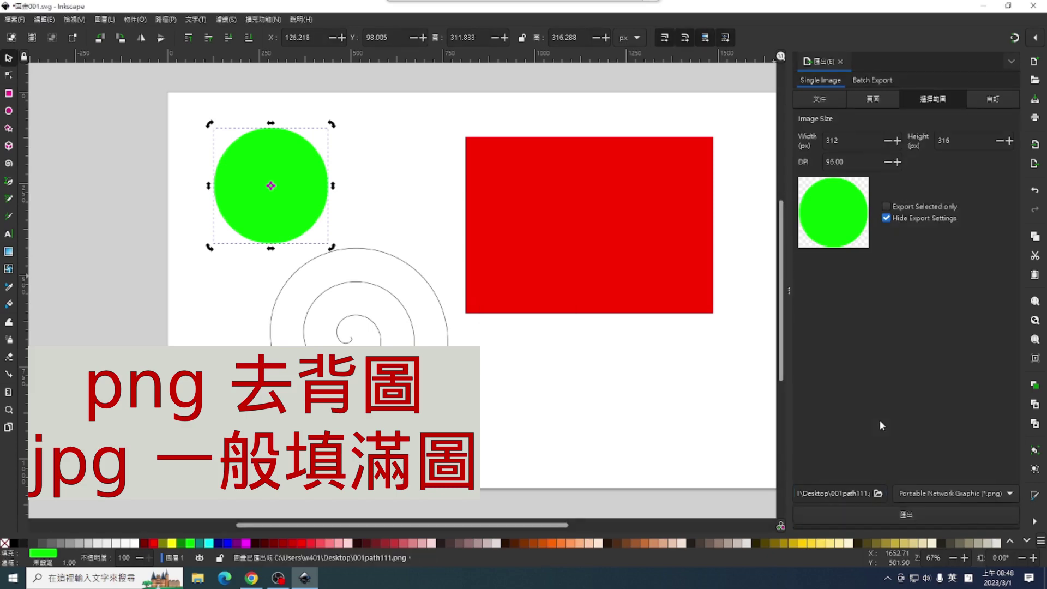
left_click(983, 6)
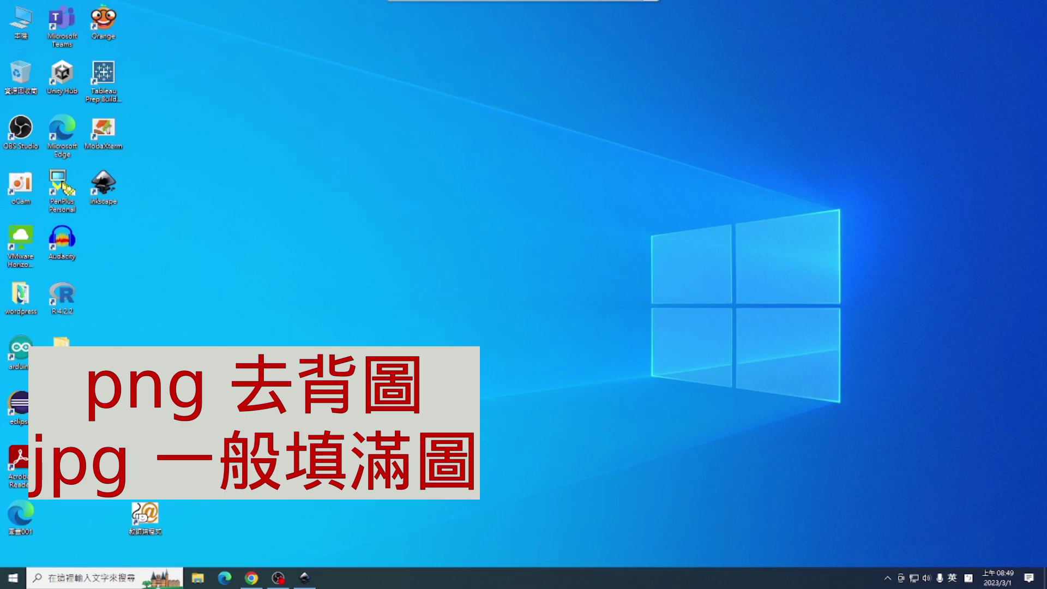
left_click(304, 577)
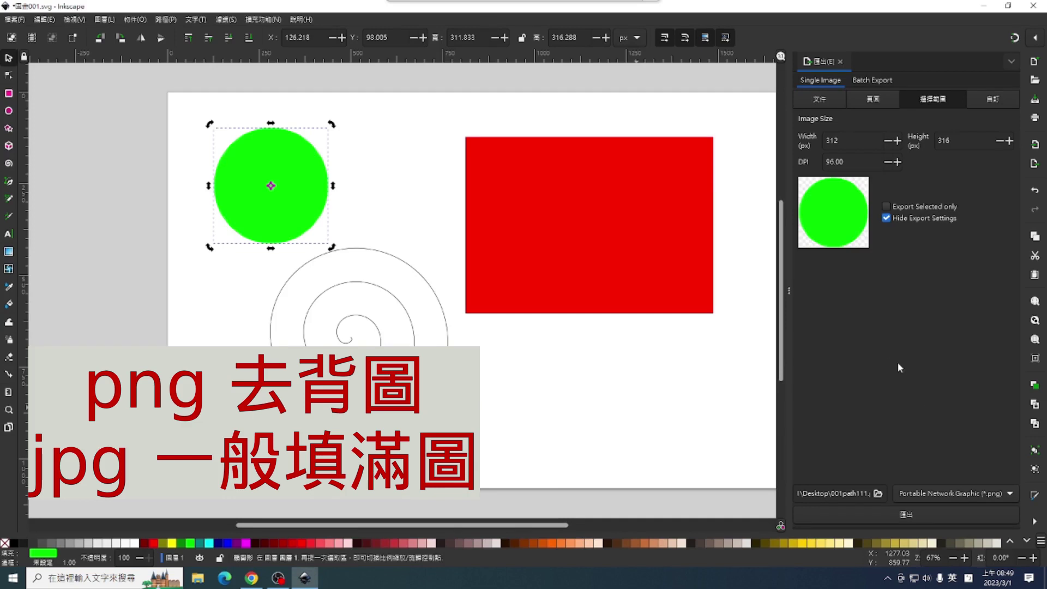
Switch the circle's export format to JPEG and rename it 002path111.jpg.
left_click(1008, 496)
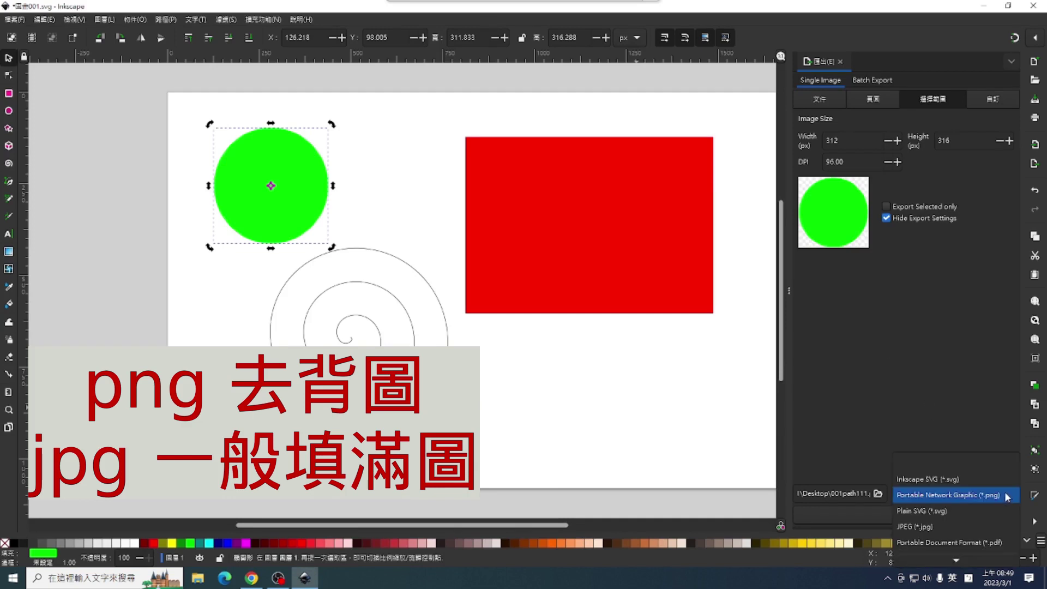
left_click(929, 528)
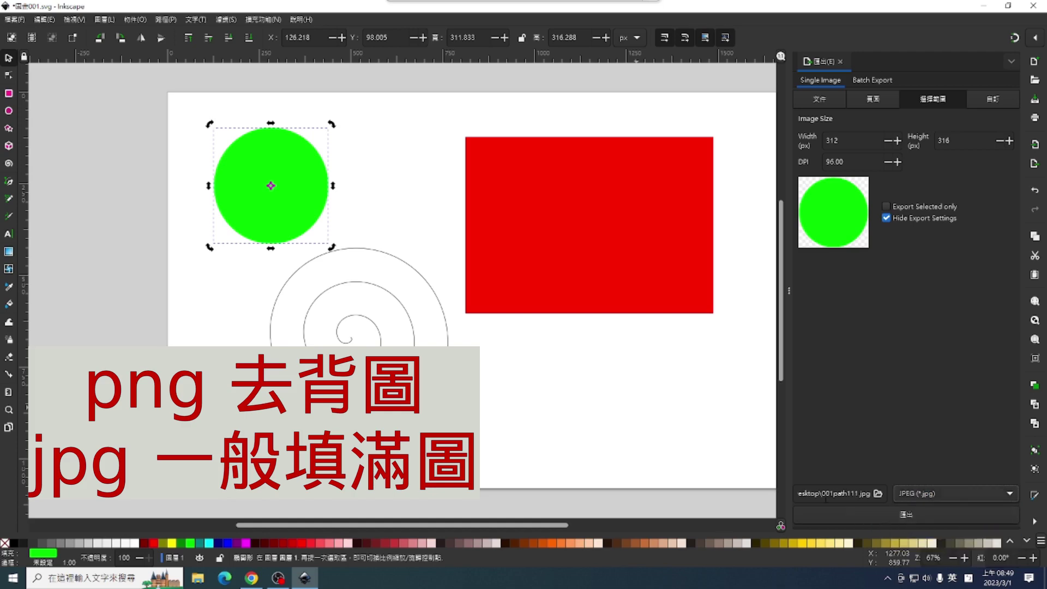
left_click(824, 493)
key("Right")
key("Right")
key("BackSpace")
type("2")
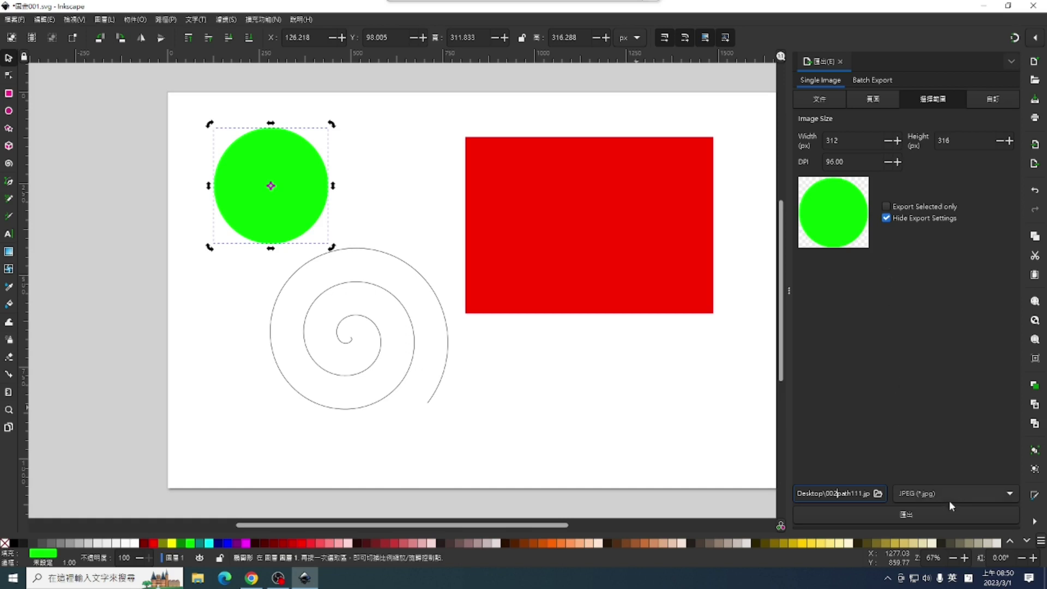
Export the circle as 002path111.jpg, check it on the Desktop, then restore Inkscape.
left_click(915, 516)
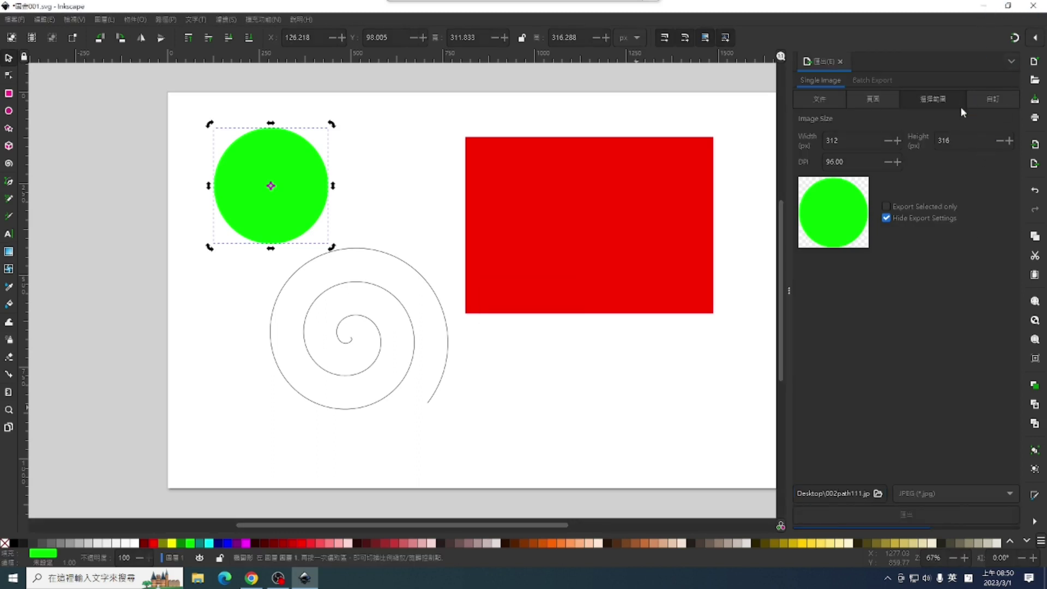
left_click(982, 6)
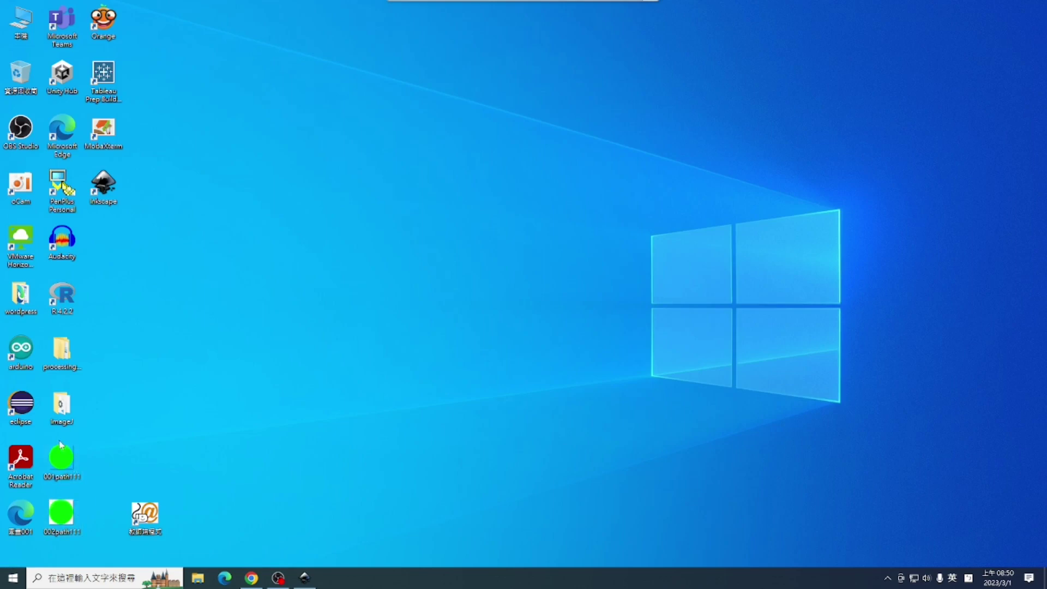
left_click(304, 577)
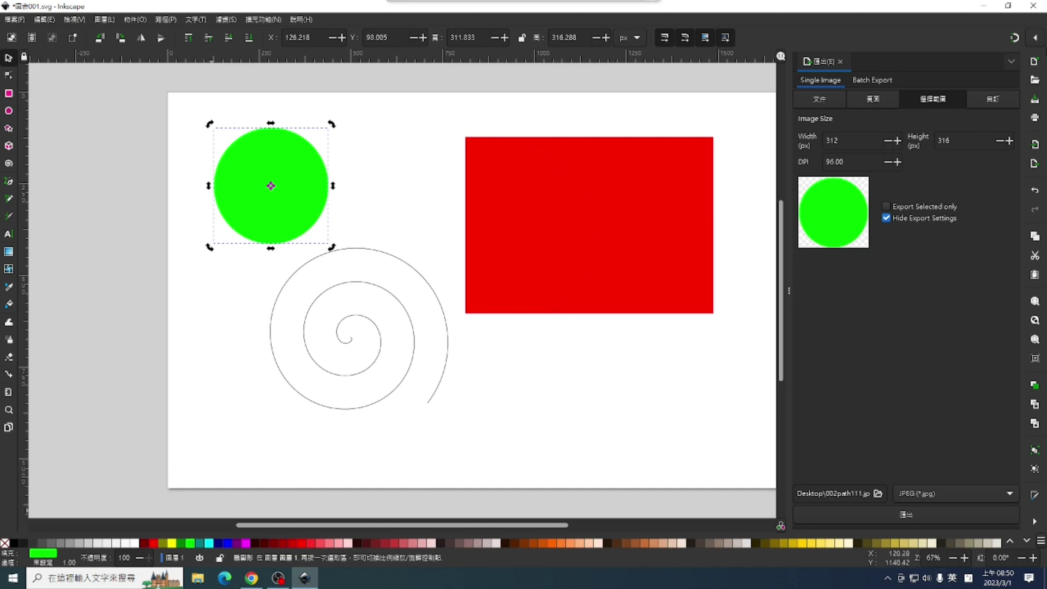
left_click(983, 5)
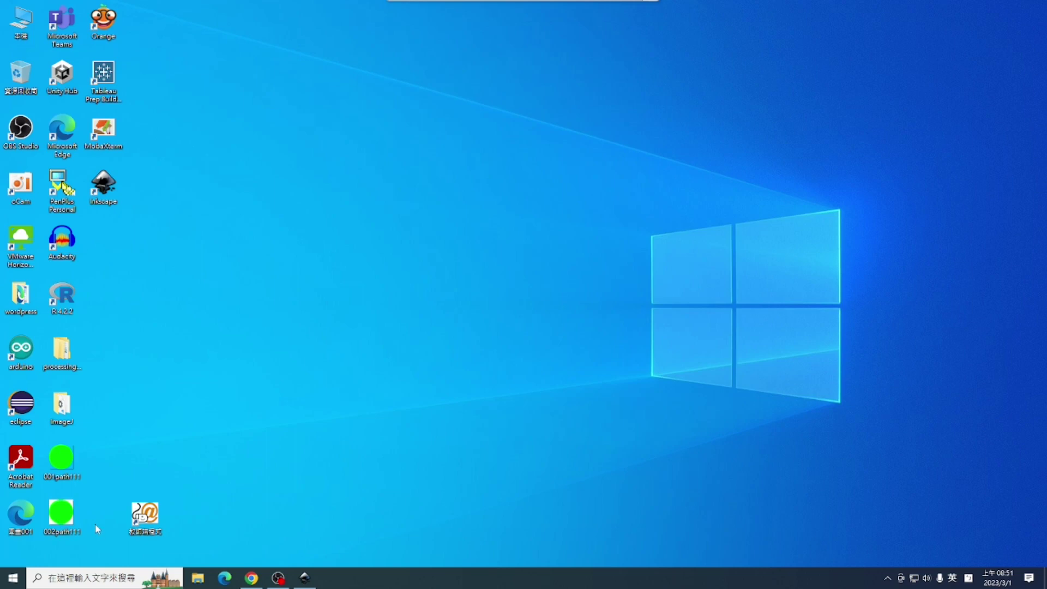
left_click(305, 578)
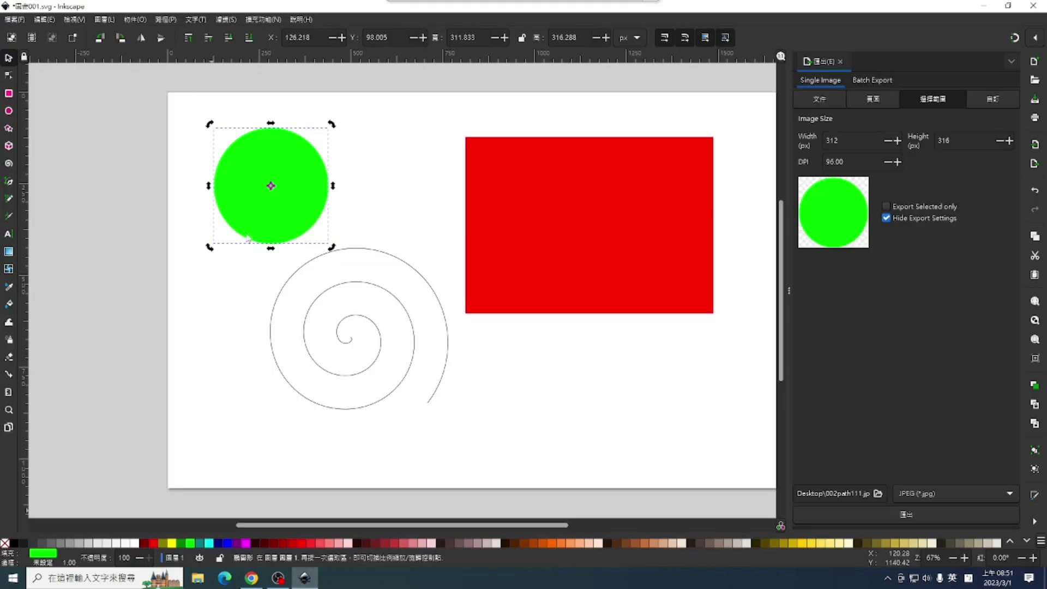
left_click(13, 20)
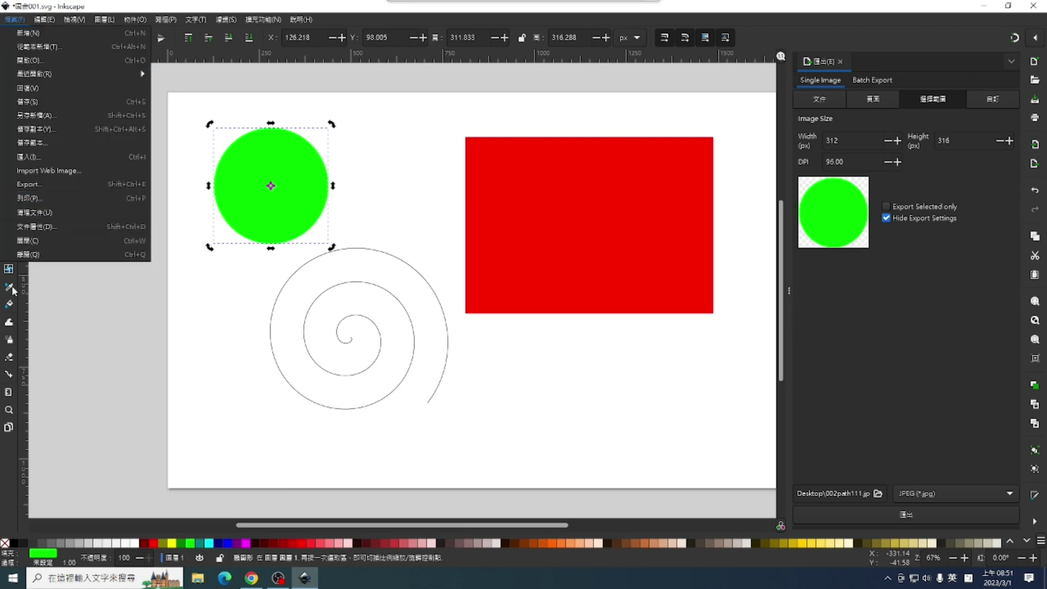
key("Escape")
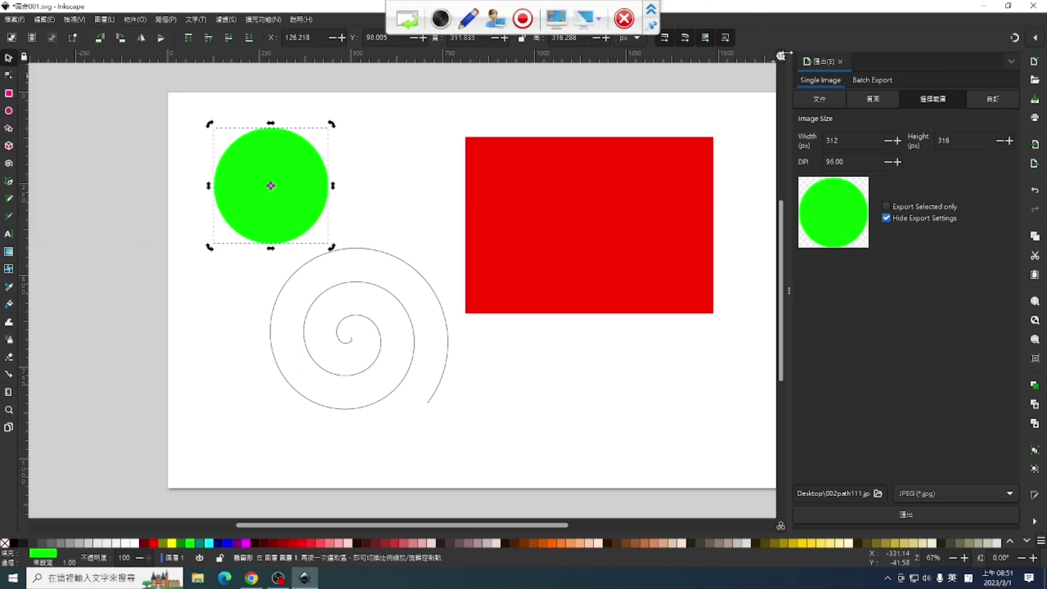
left_click(789, 297)
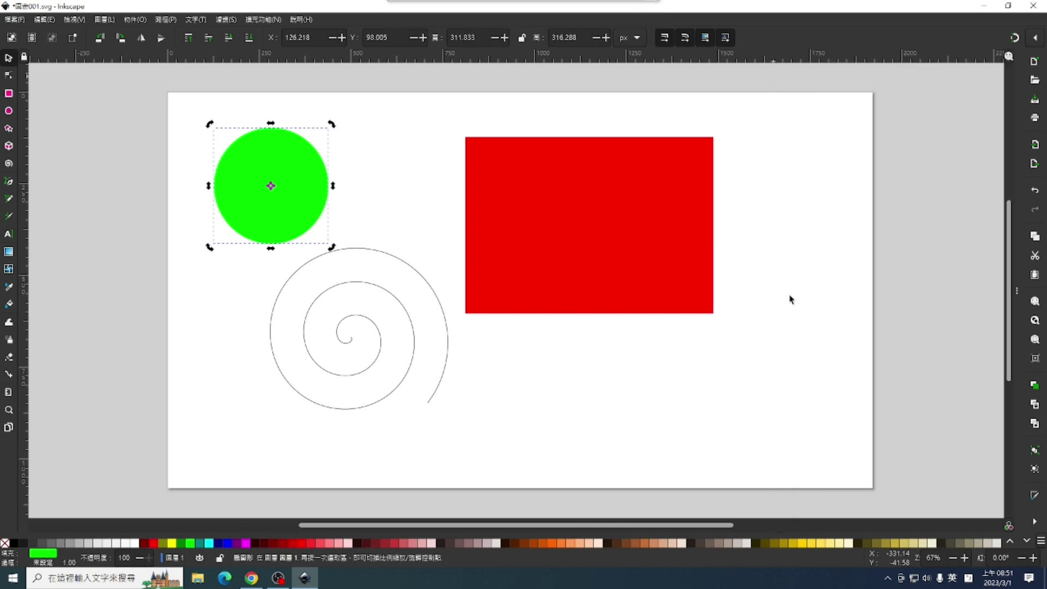
left_click(1013, 289)
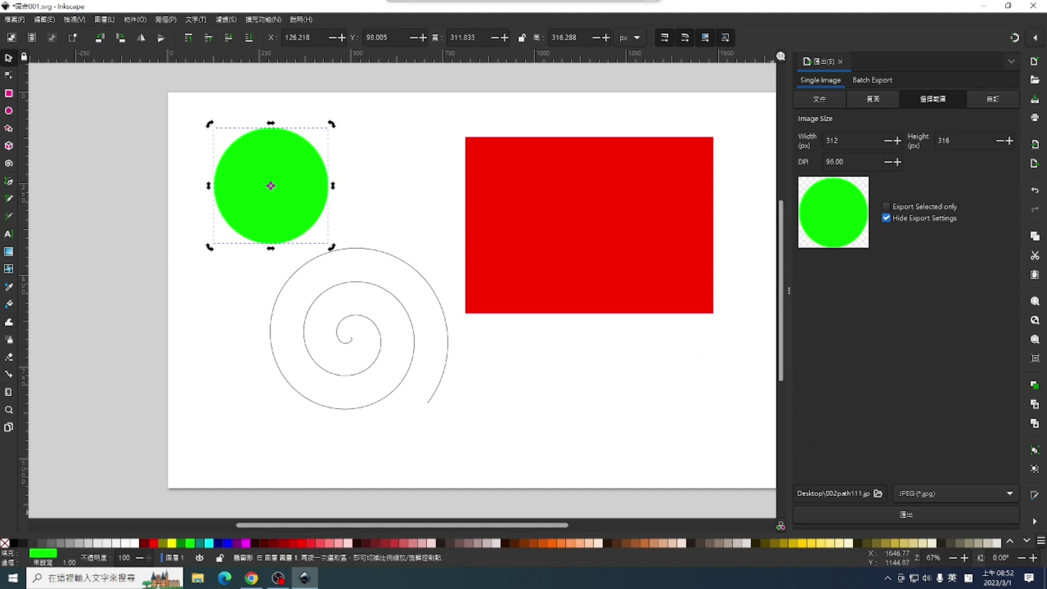
Zoom out to about 44% so the whole page shows with blank canvas around it.
left_click(955, 556)
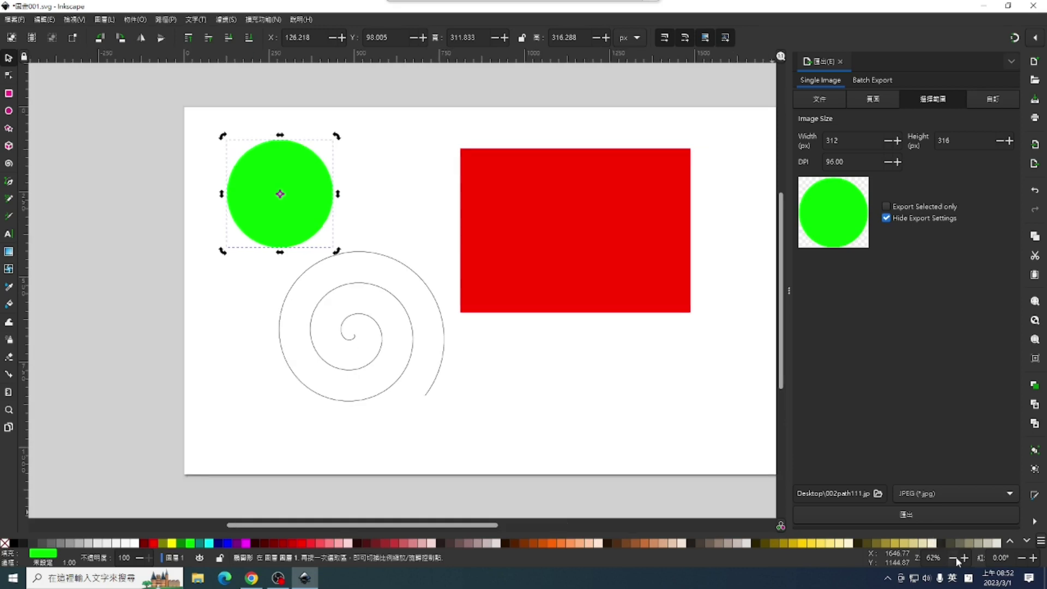
left_click(955, 556)
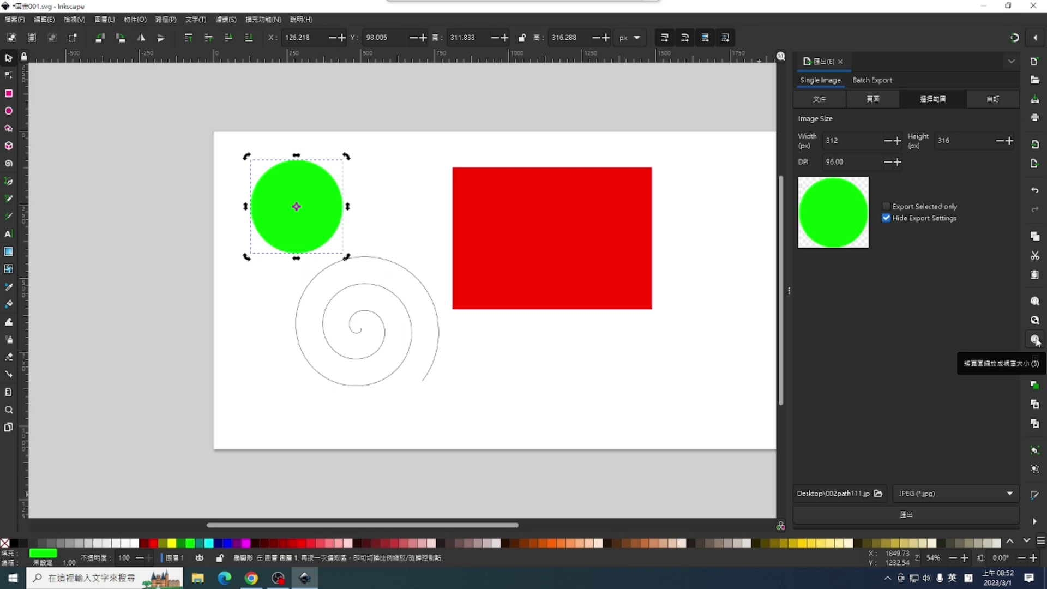
left_click(1035, 339)
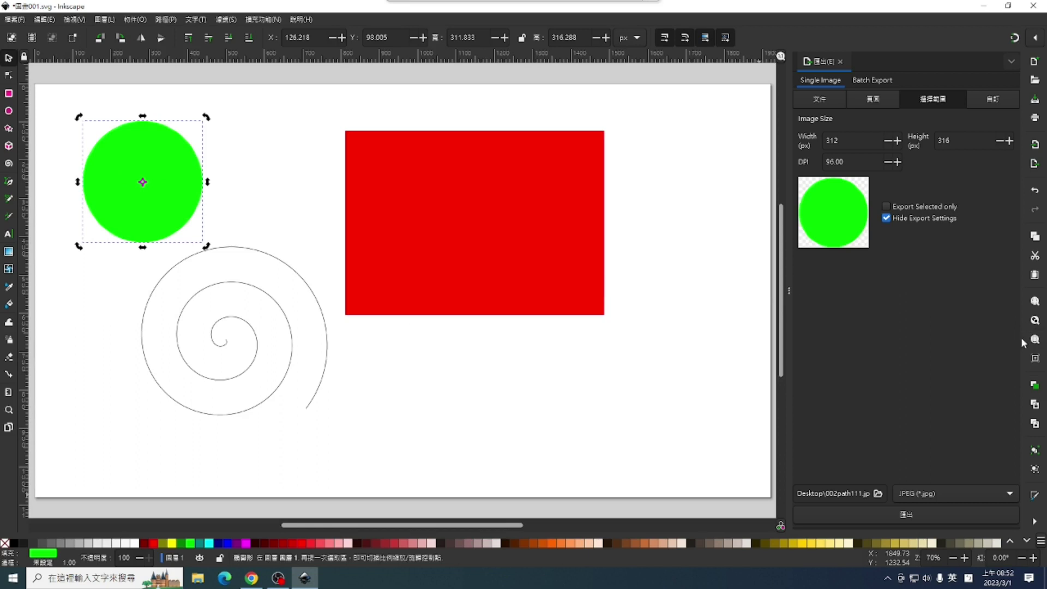
left_click(951, 558)
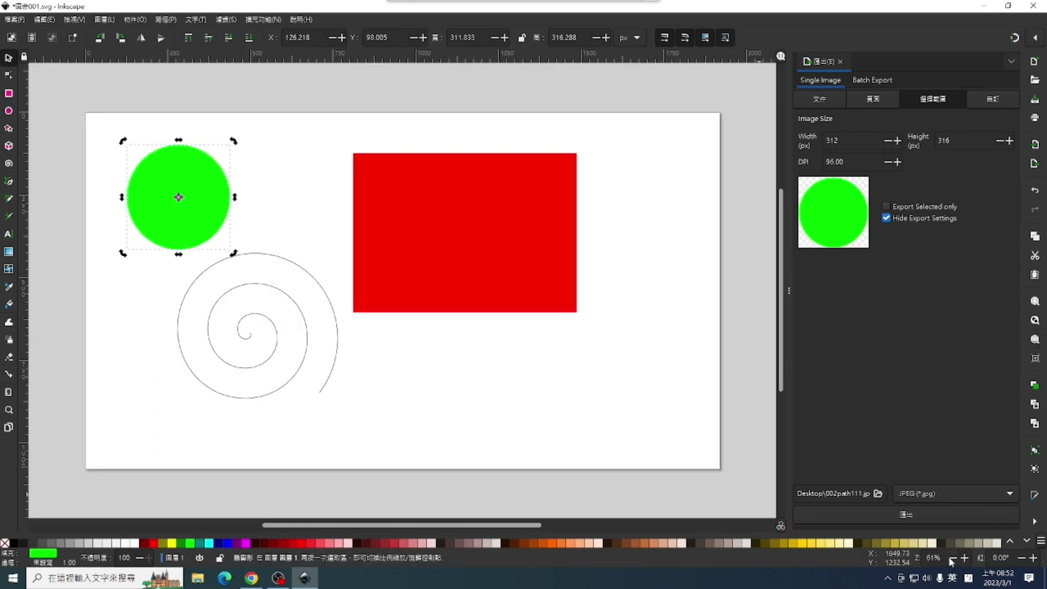
left_click(951, 558)
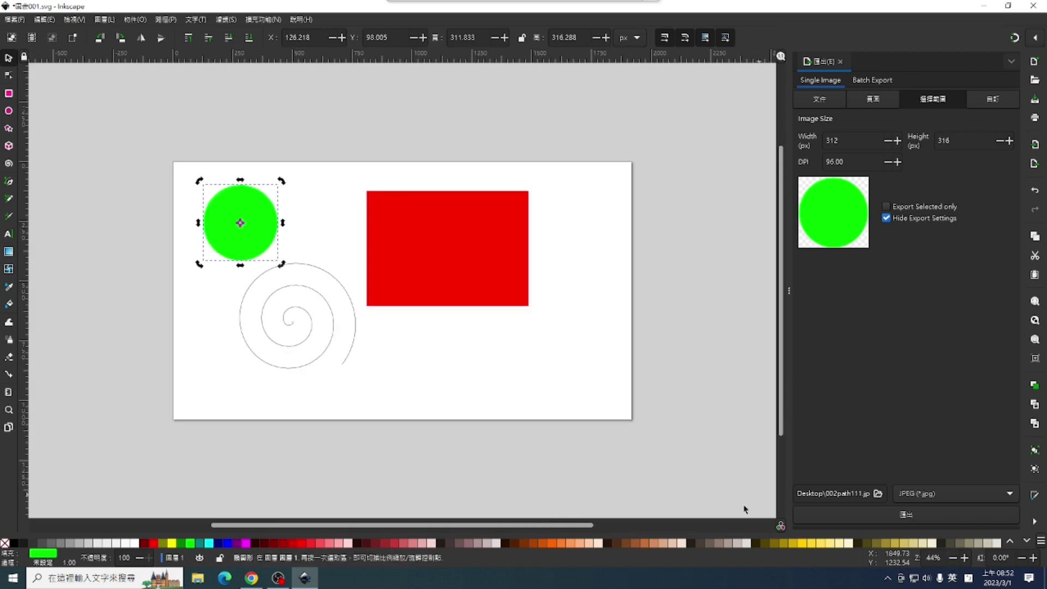
Move the red rectangle up and right so it overhangs the page's top edge, then deselect.
left_click(465, 275)
left_click_drag(464, 243, 492, 172)
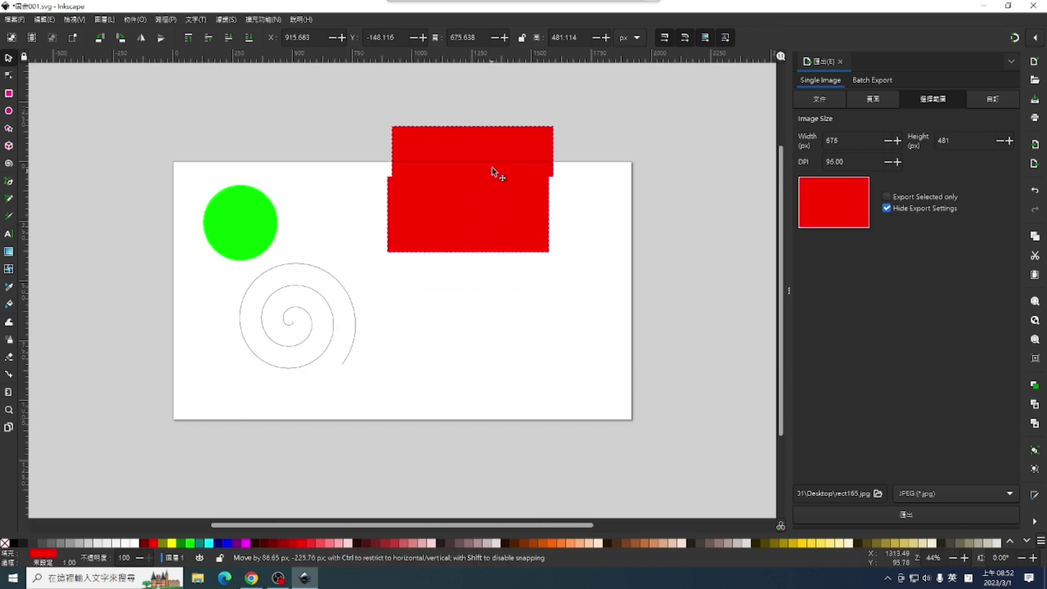
left_click(352, 305)
left_click(138, 181)
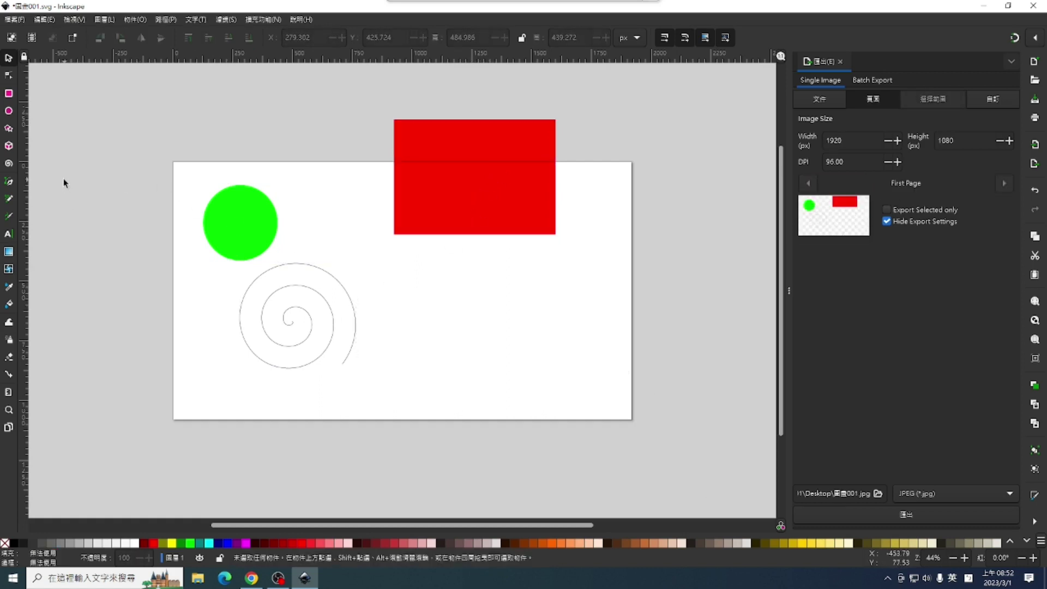
left_click(8, 128)
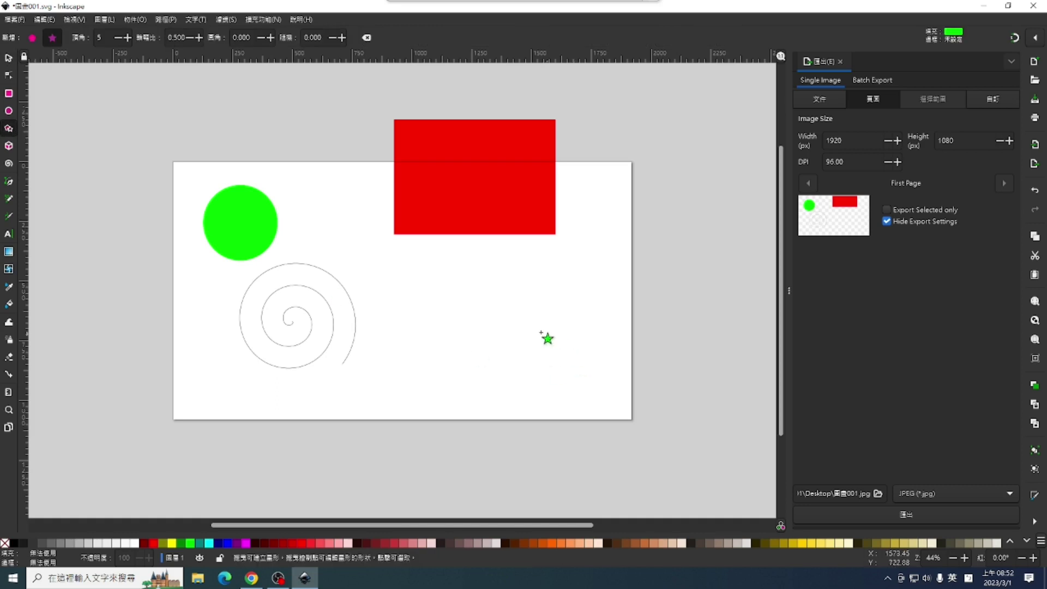
Draw a large green five-pointed star and move it to overhang the page's lower-right corner.
left_click_drag(524, 322, 622, 418)
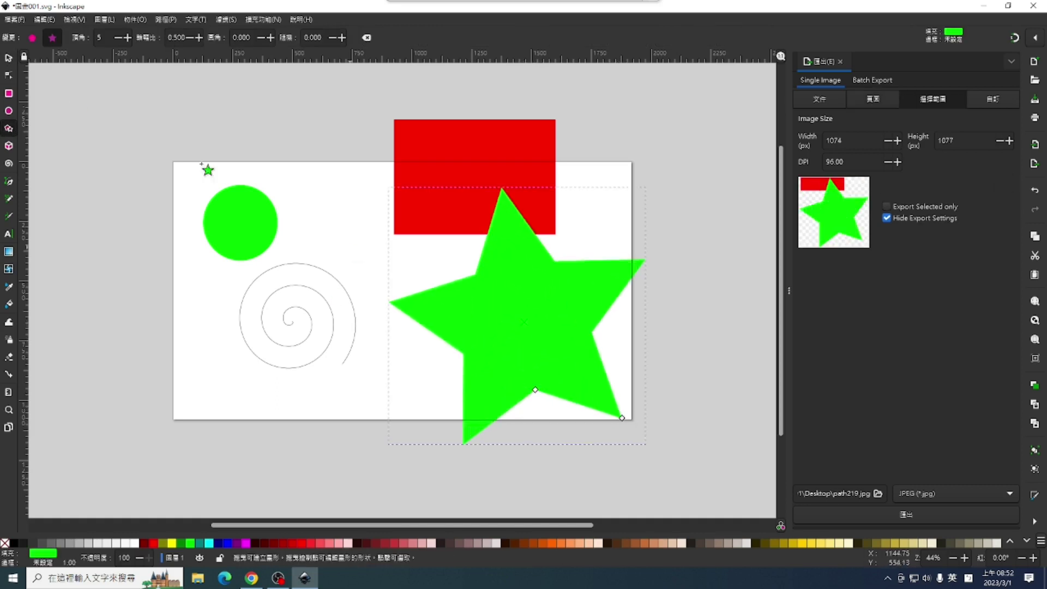
key("s")
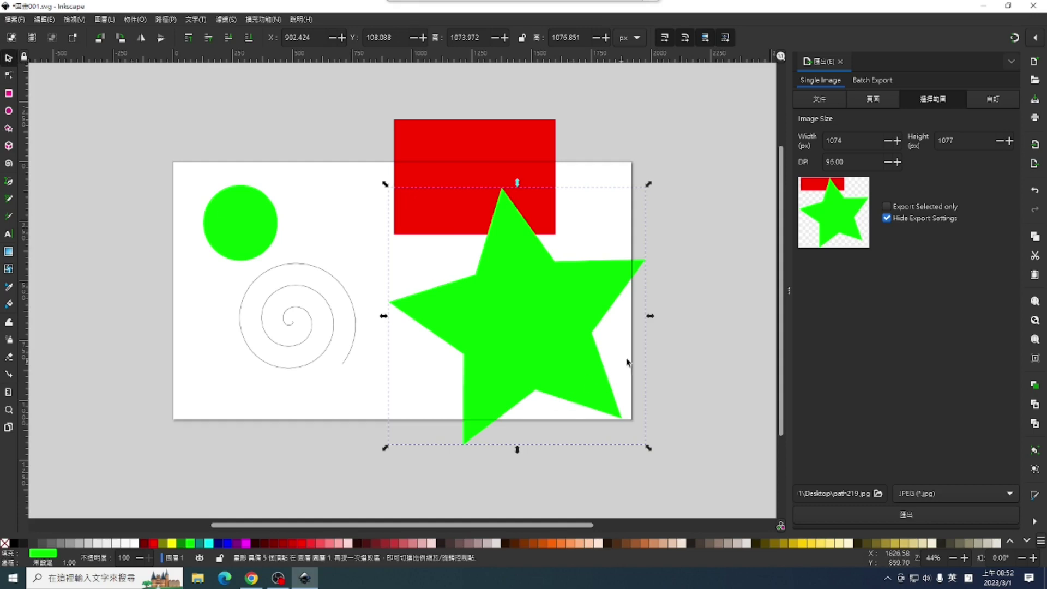
left_click(518, 333)
mouse_move(518, 333)
left_mouse_down()
mouse_move(582, 400)
mouse_move(578, 412)
left_mouse_up()
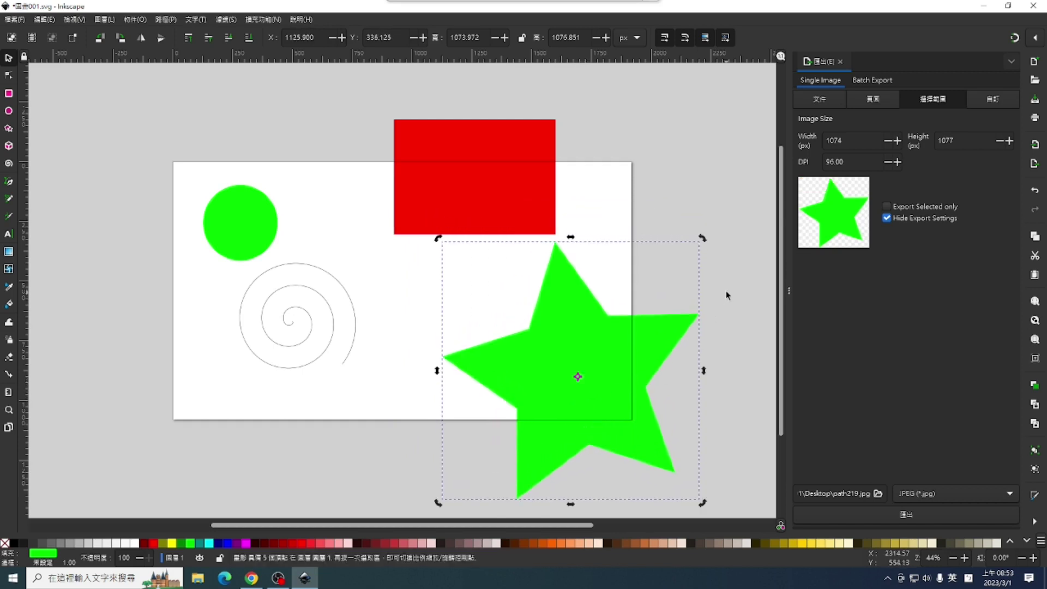
Set the export area to the whole 1920×1080 page.
left_click(725, 295)
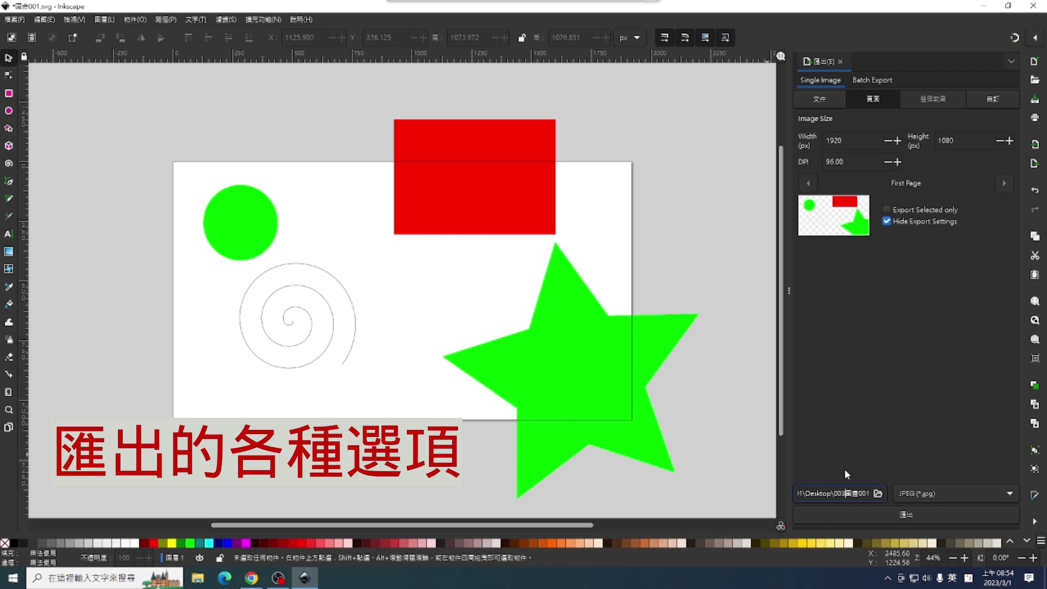
Export the full page as PNG 003圖畫001.png to the desktop and minimize Inkscape.
left_click(998, 496)
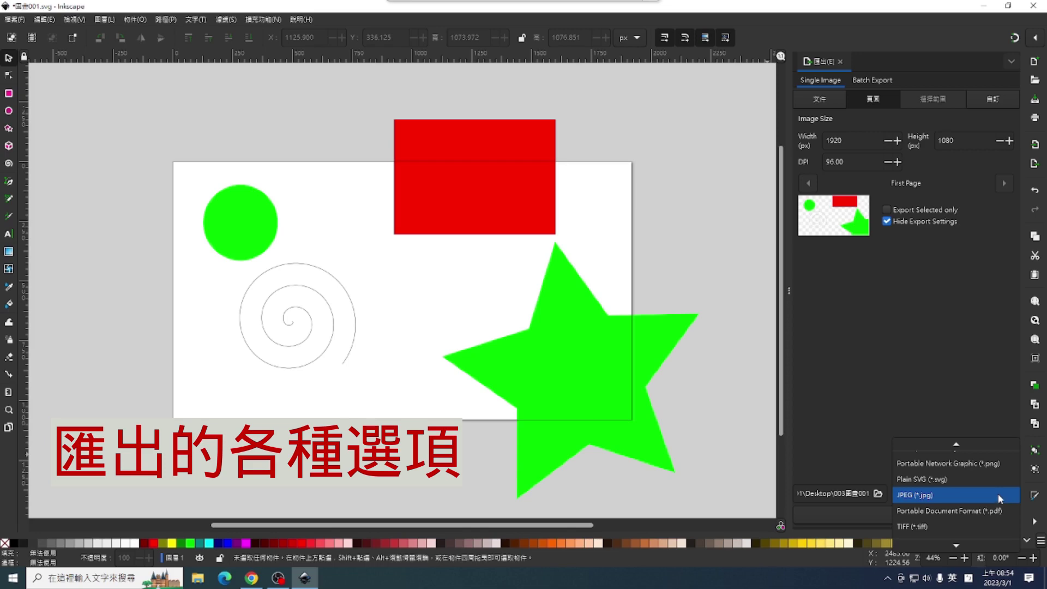
left_click(991, 464)
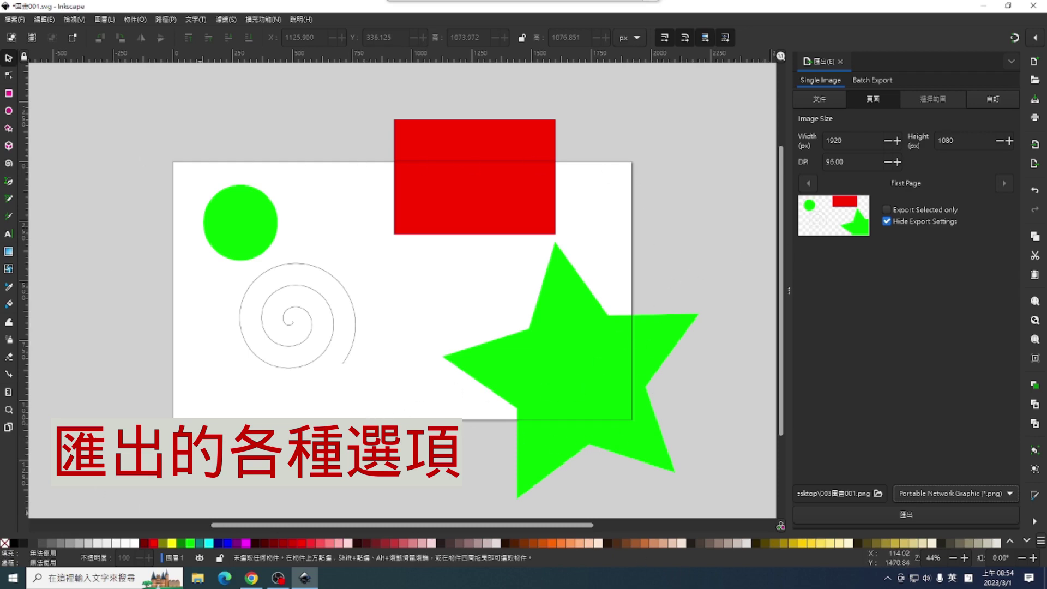
left_click(895, 513)
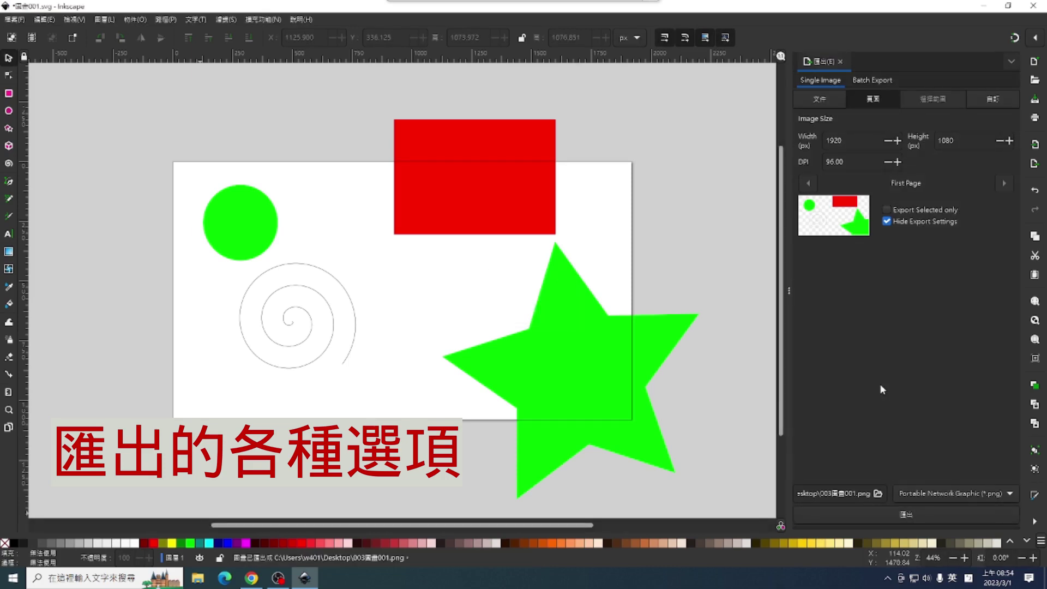
left_click(983, 5)
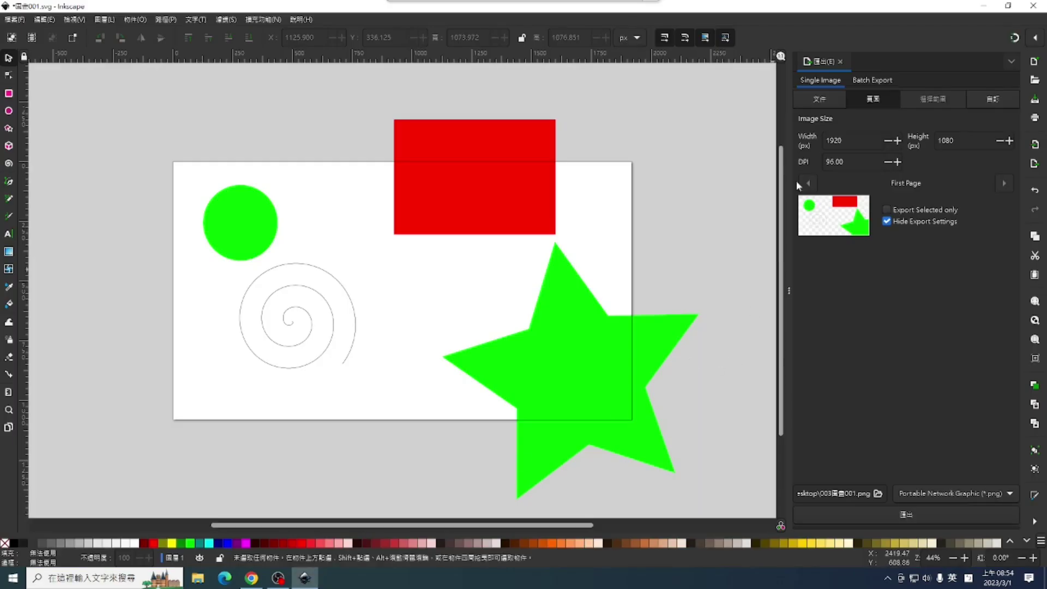
Switch the export area to the whole document at 2074 × 1588 px.
left_click(816, 100)
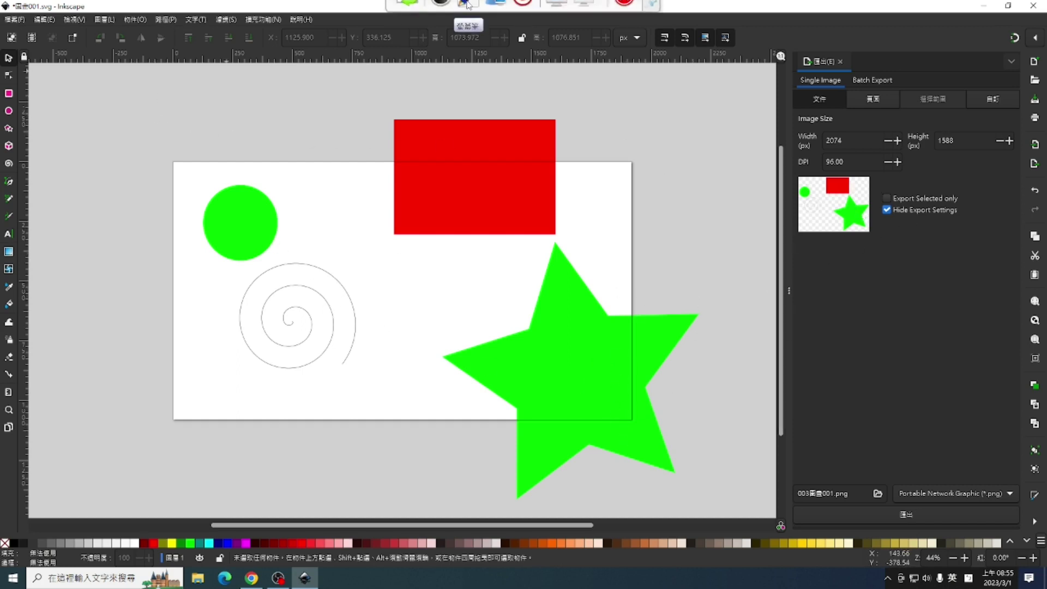
left_click(468, 4)
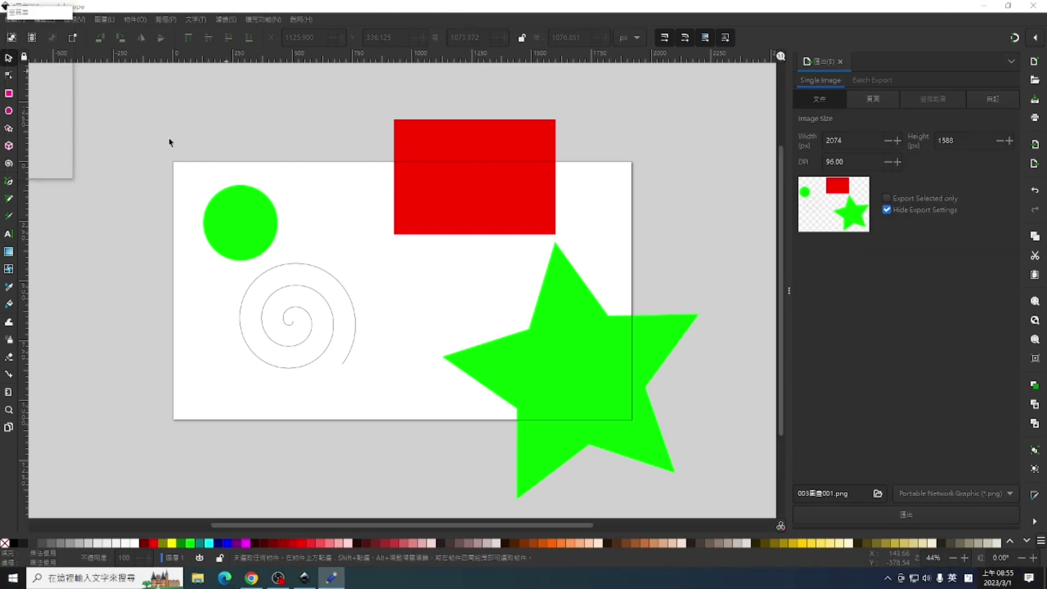
mouse_move(129, 85)
left_mouse_down()
mouse_move(124, 116)
mouse_move(311, 470)
left_mouse_up()
mouse_move(620, 486)
left_mouse_down()
mouse_move(364, 96)
mouse_move(130, 80)
left_mouse_up()
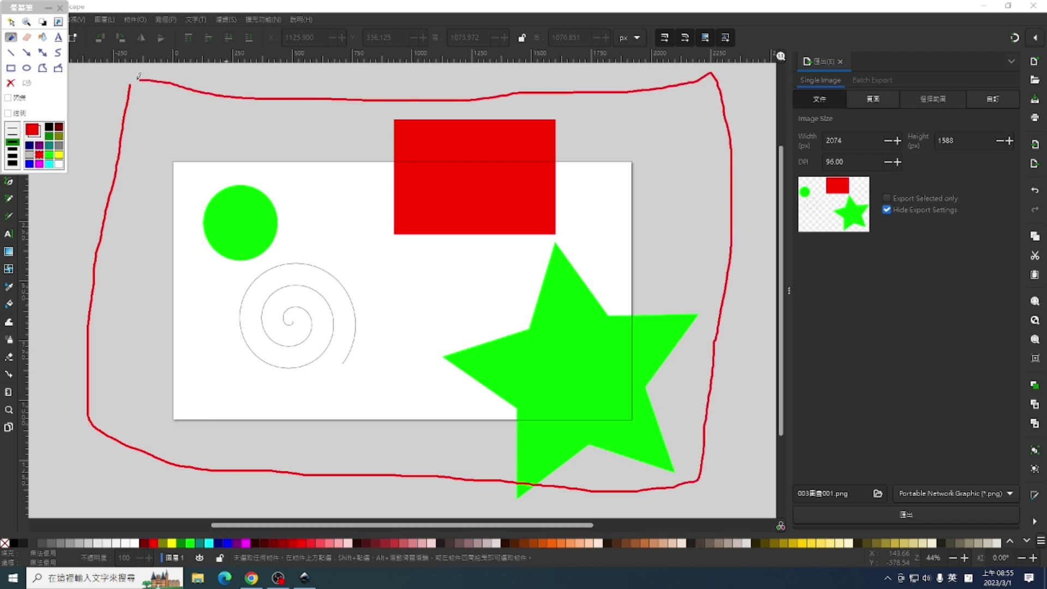
mouse_move(172, 161)
left_mouse_down()
mouse_move(537, 412)
mouse_move(632, 419)
mouse_move(650, 261)
mouse_move(646, 153)
mouse_move(257, 152)
mouse_move(183, 164)
left_mouse_up()
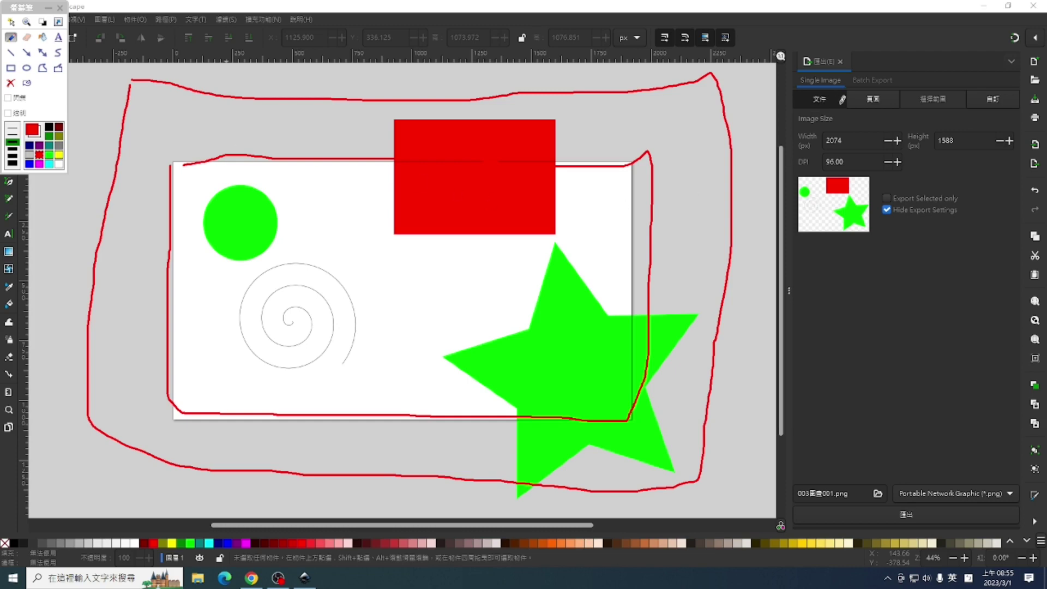
mouse_move(842, 99)
left_mouse_down()
mouse_move(781, 102)
mouse_move(839, 85)
left_mouse_up()
mouse_move(639, 314)
left_mouse_down()
mouse_move(484, 446)
mouse_move(648, 297)
left_mouse_up()
left_click_drag(563, 128, 555, 140)
left_click_drag(390, 144, 592, 130)
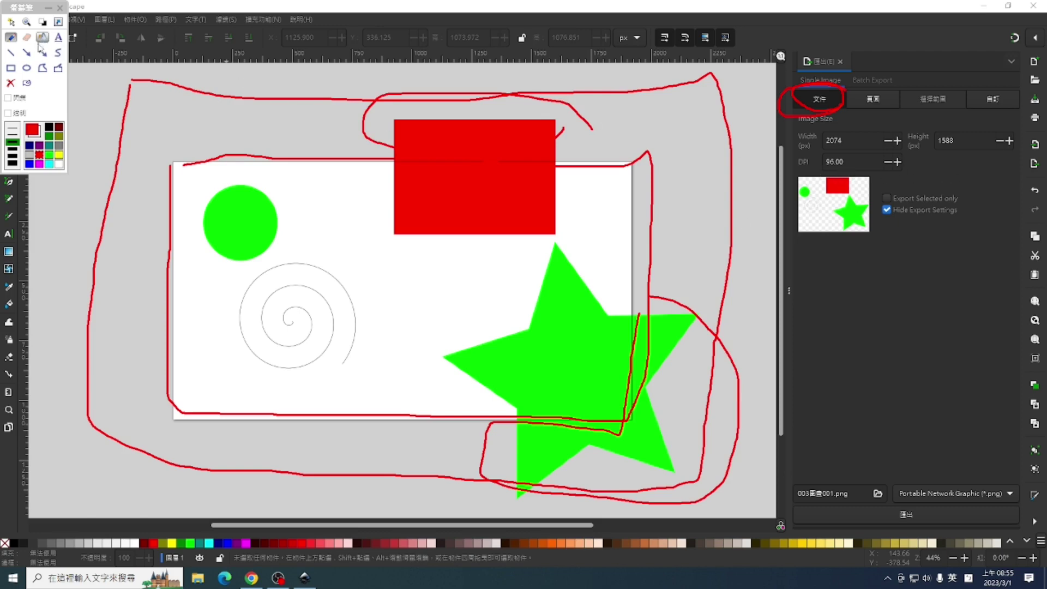
left_click(10, 83)
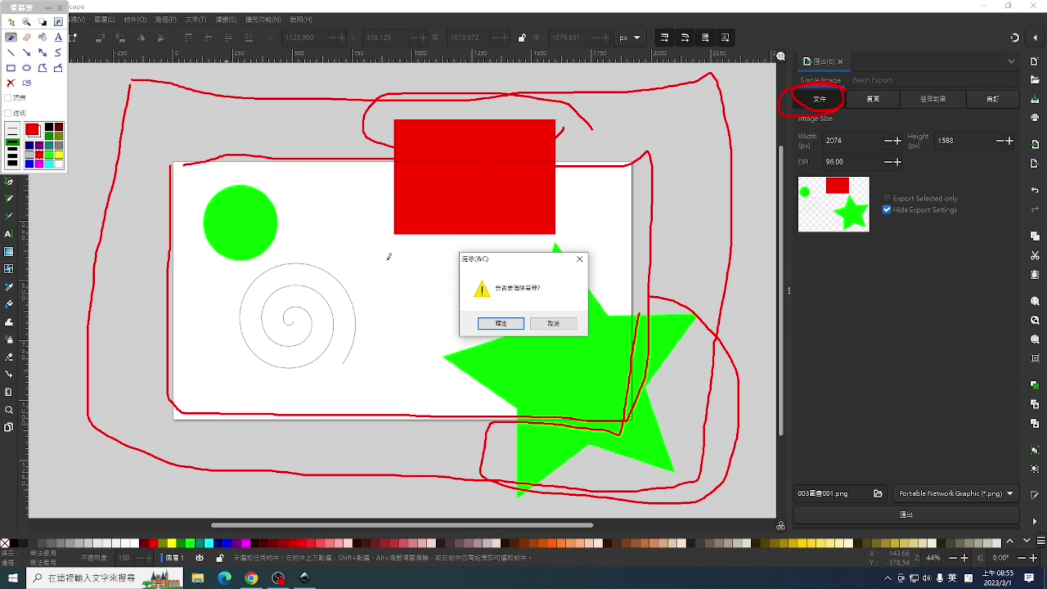
left_click(485, 325)
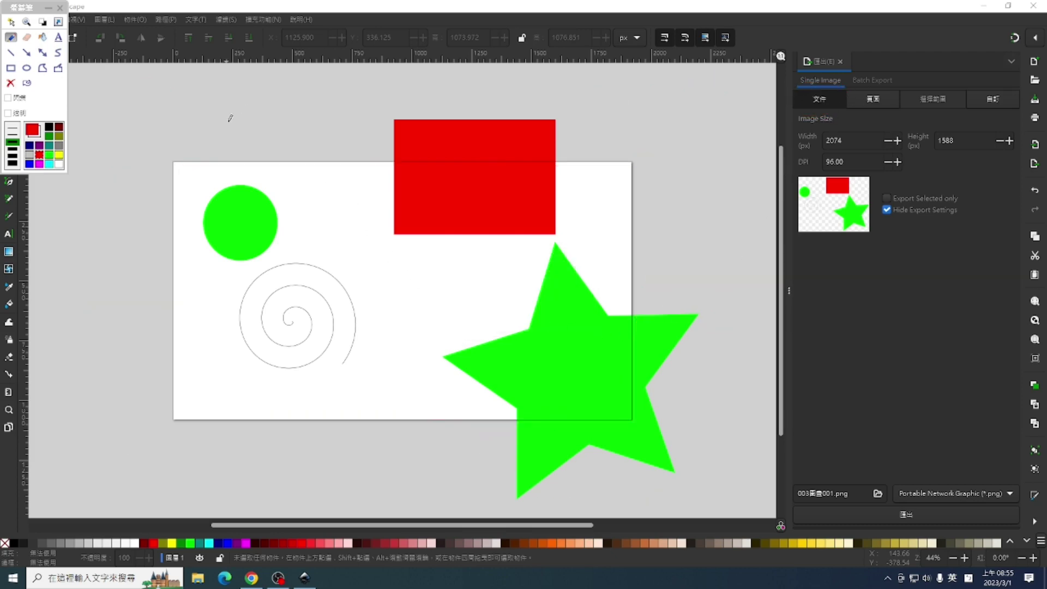
Export the whole document as 004圖畫001.png and minimize Inkscape.
left_click(60, 8)
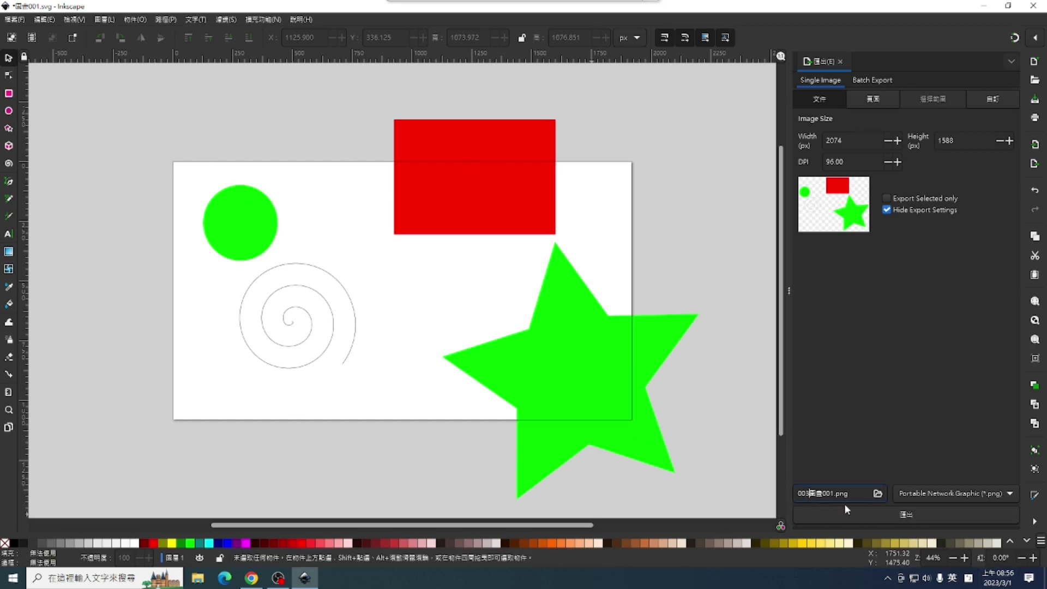
key("BackSpace")
type("4")
left_click(906, 515)
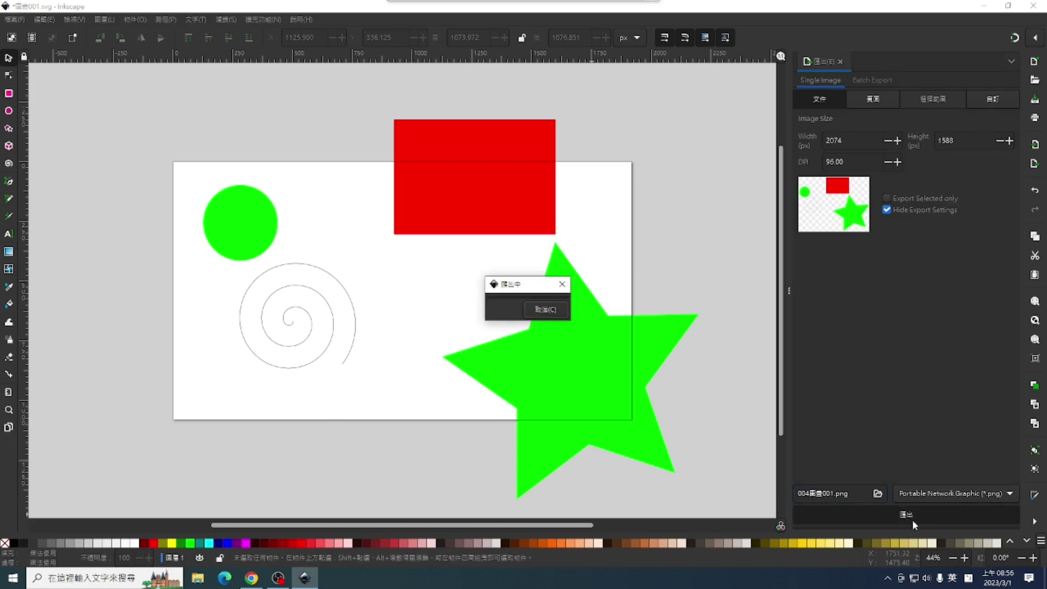
left_click(985, 8)
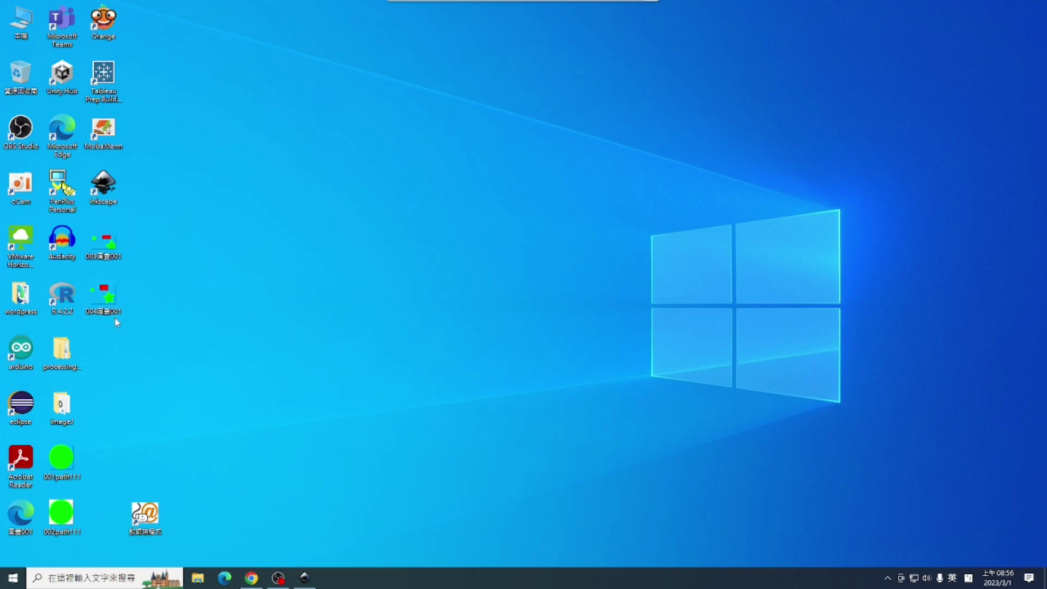
double_click(103, 242)
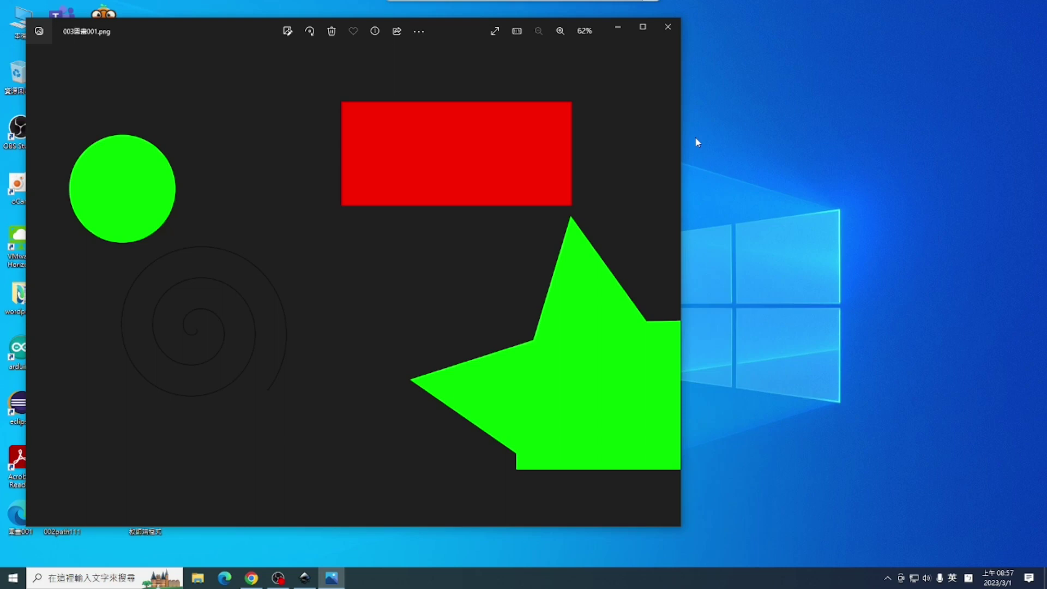
left_click(668, 27)
double_click(109, 297)
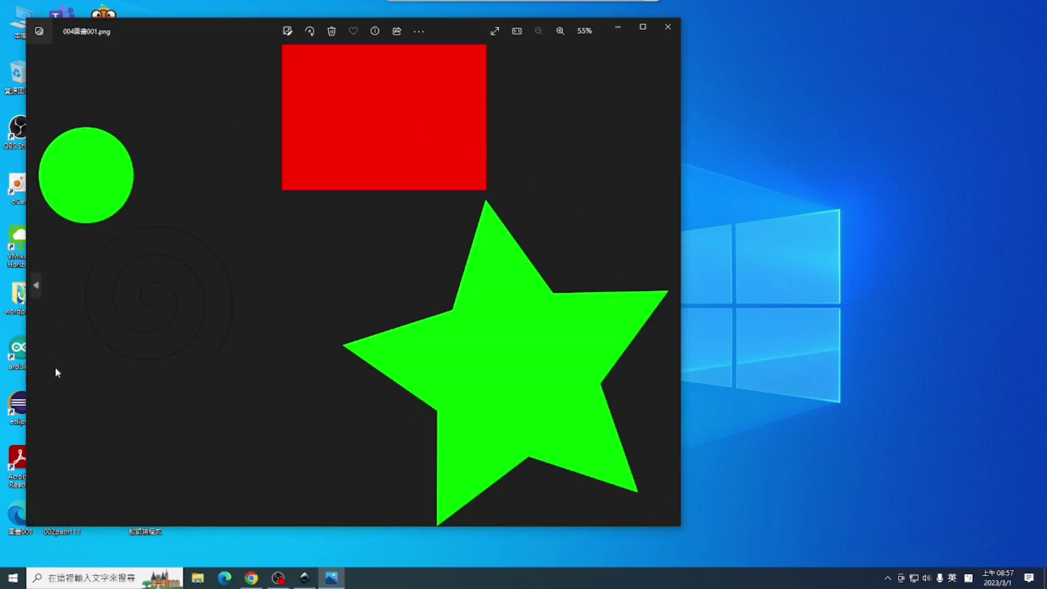
left_click(674, 36)
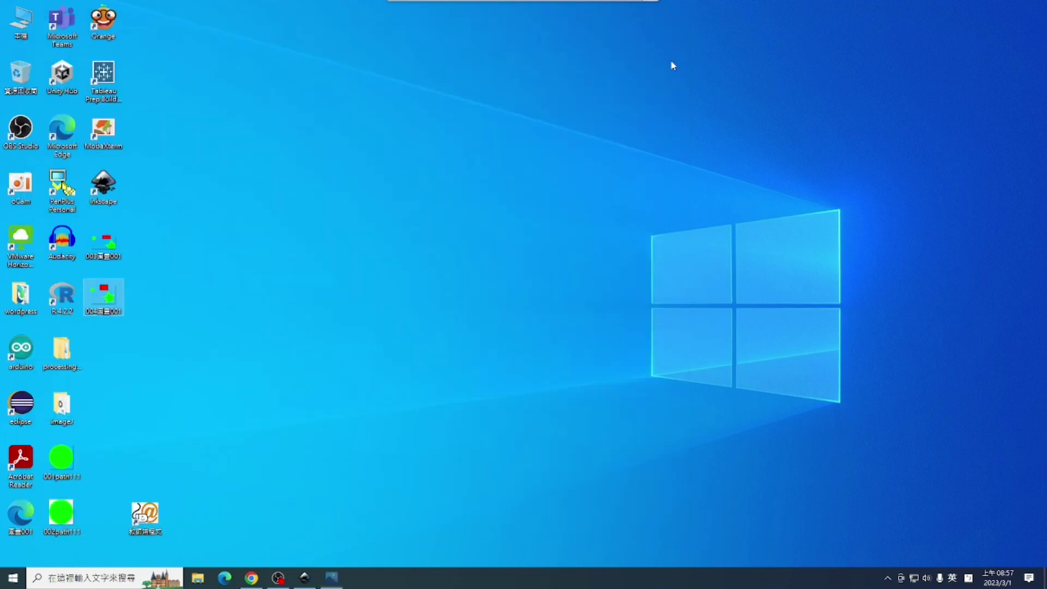
Restore Inkscape and check the Selection and Custom export areas for the green star.
left_click(304, 577)
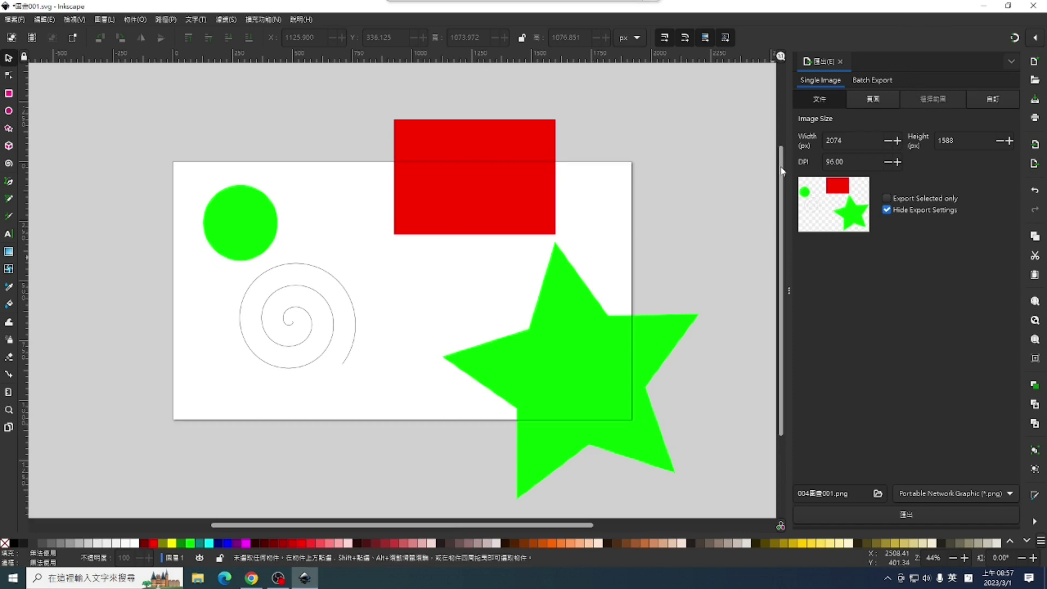
left_click(557, 373)
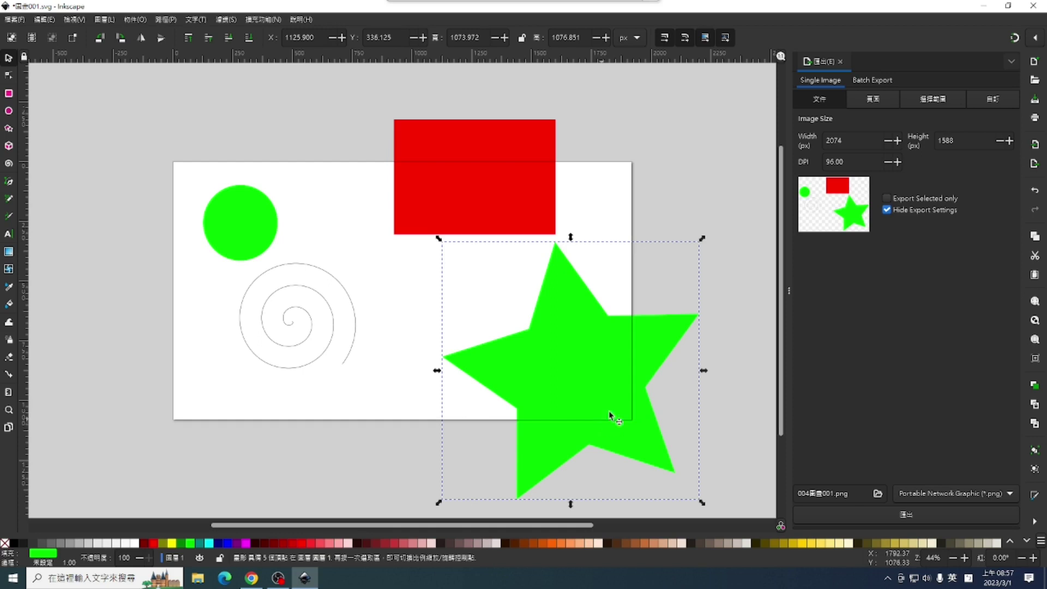
left_click(933, 101)
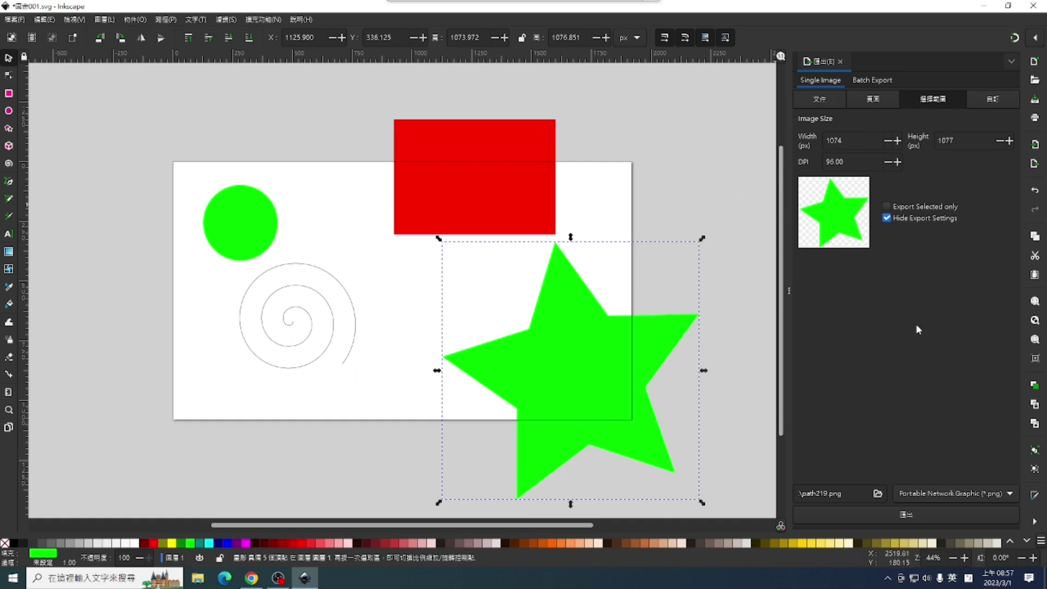
left_click(999, 98)
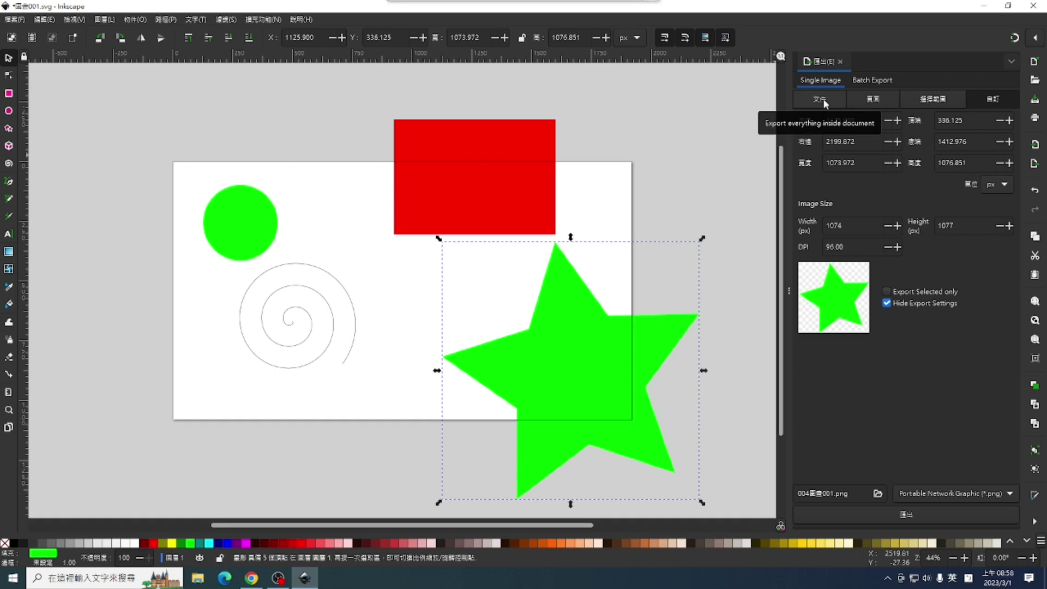
left_click(263, 113)
Save the drawing as 圖畫001.svg and close Inkscape.
left_click(14, 20)
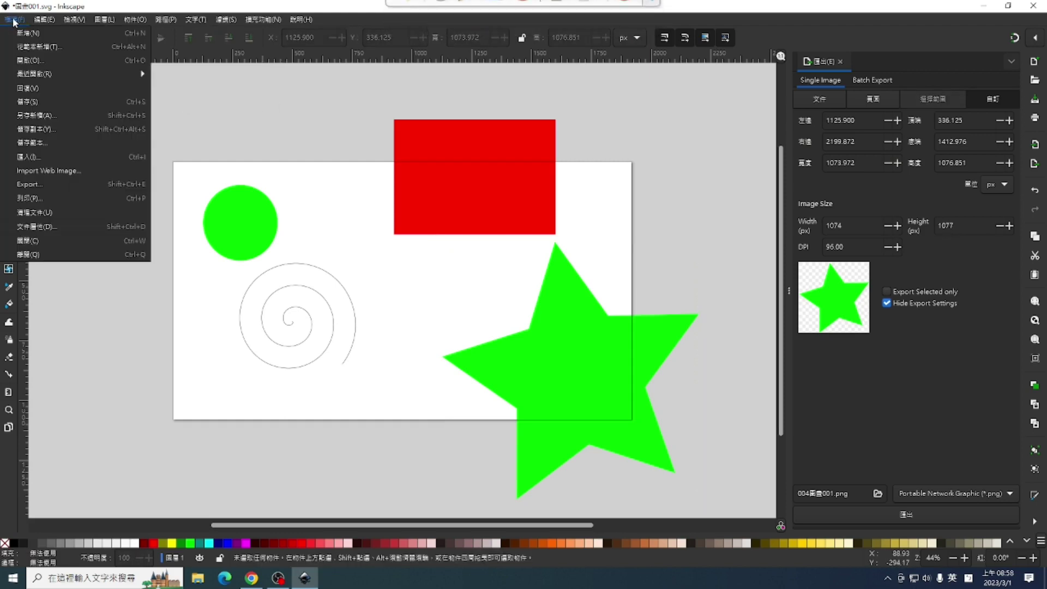
left_click(27, 102)
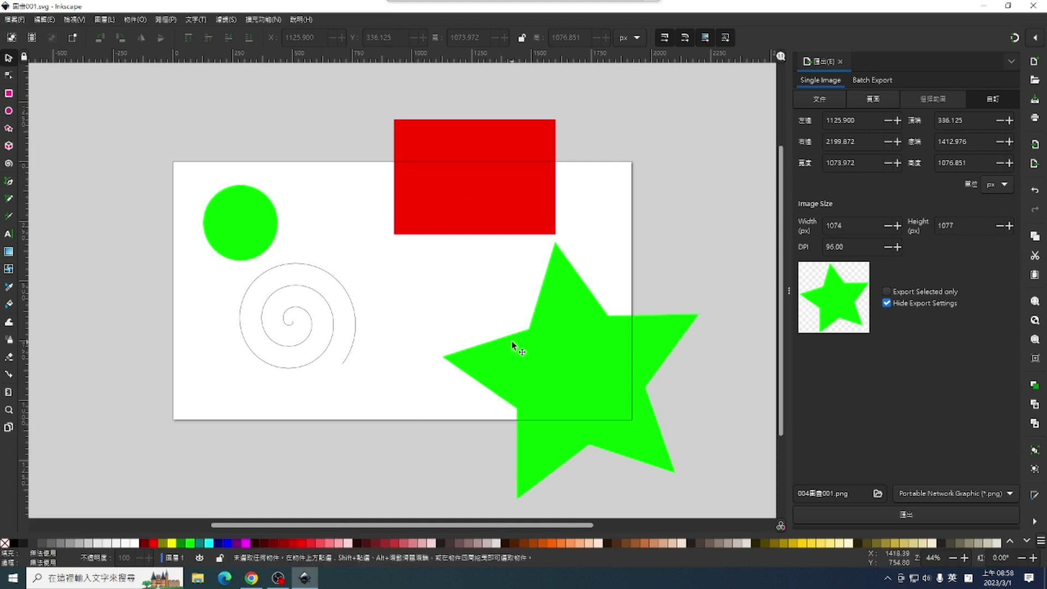
left_click(1032, 6)
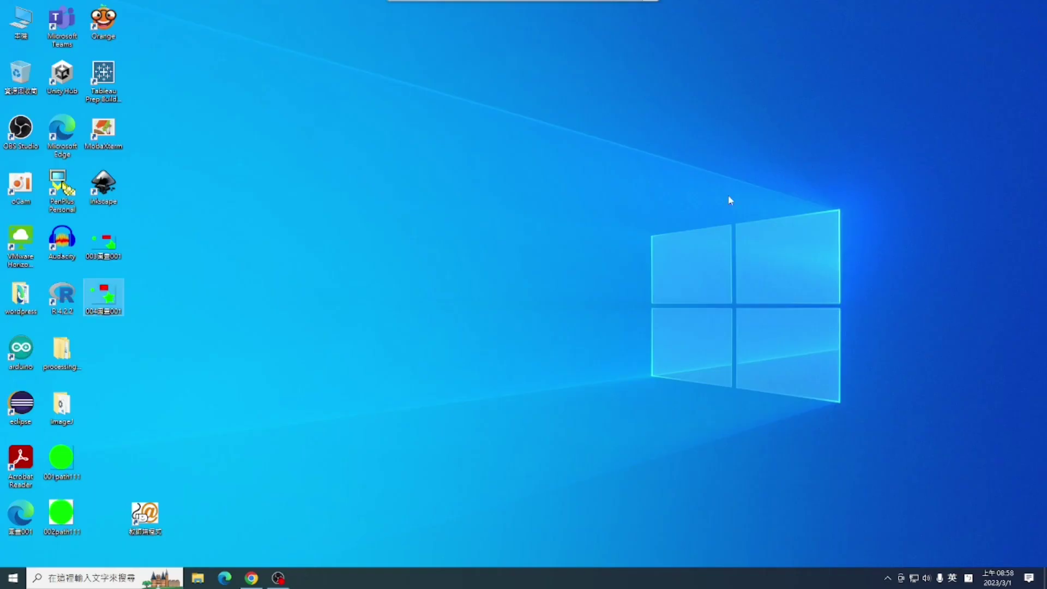
Bring back the YouTube window and arrange the 001path111 and 002path111 icons beside the exports.
left_click(251, 577)
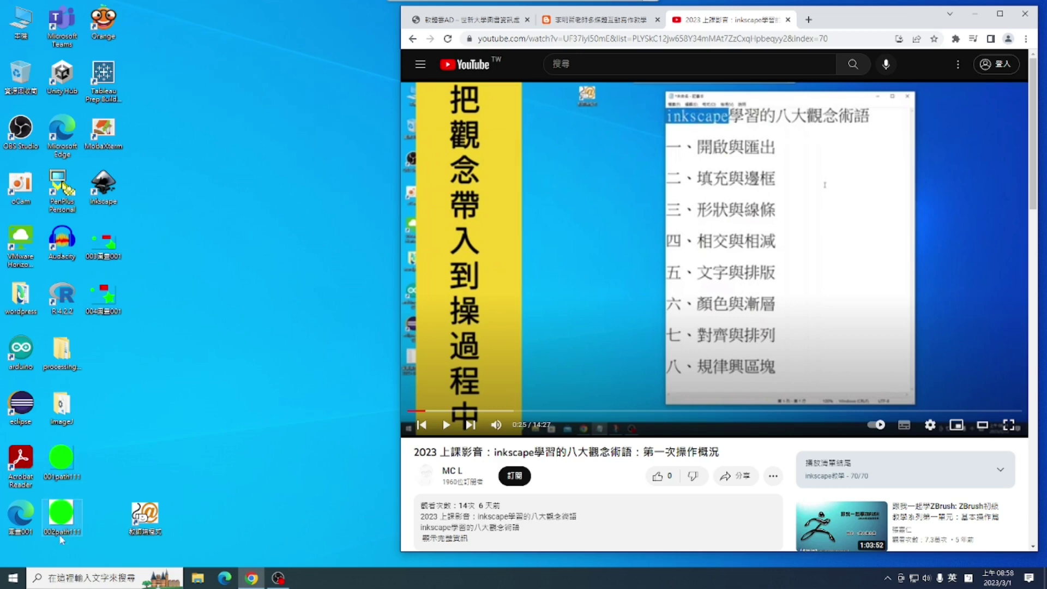
left_click_drag(76, 454, 198, 377)
left_click_drag(183, 251, 183, 249)
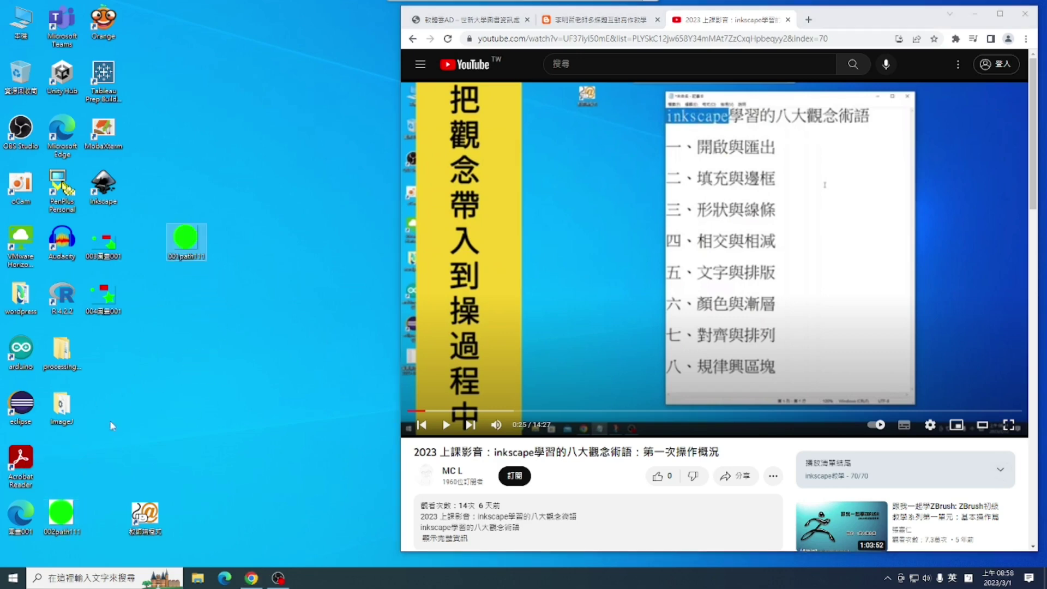
left_click_drag(62, 515, 188, 299)
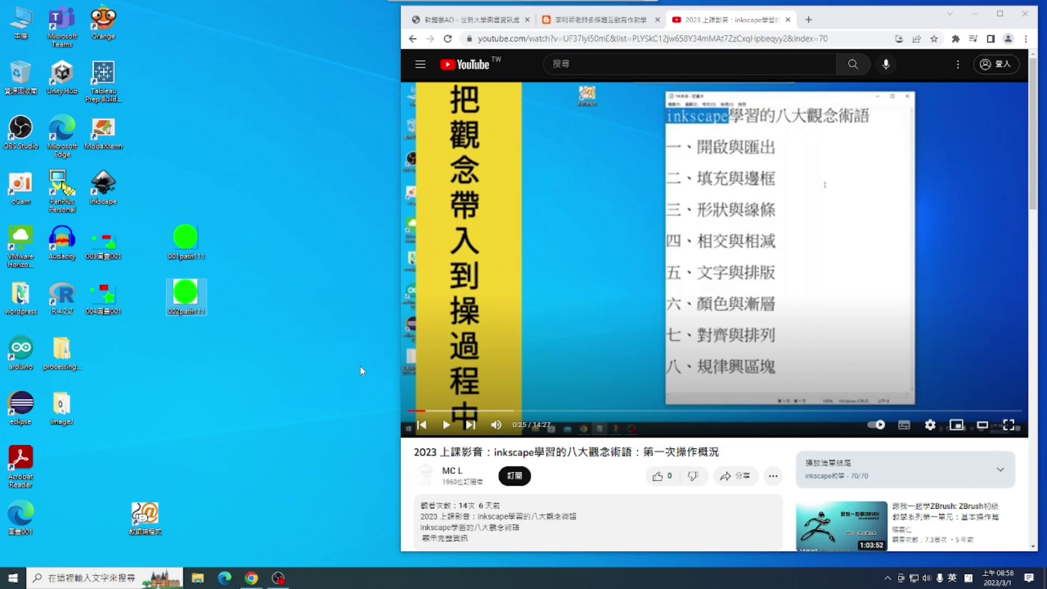